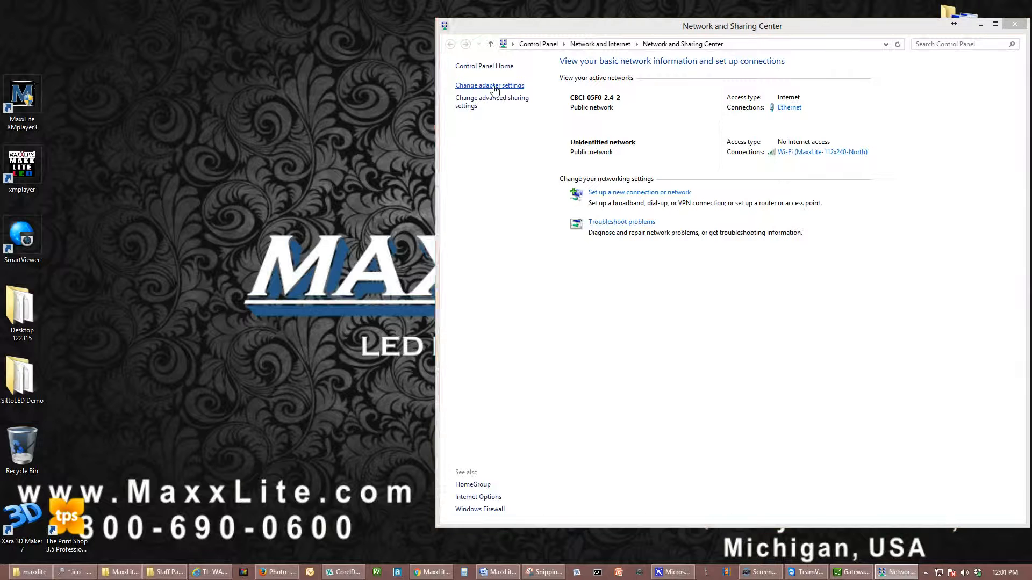
Move the network adapter list to the right half and highlight the 0 and 1 octets in the notes
{"action": "left_click", "coordinate": [495, 87]}
{"action": "left_click_drag", "start_coordinate": [253, 11], "coordinate": [687, 55]}
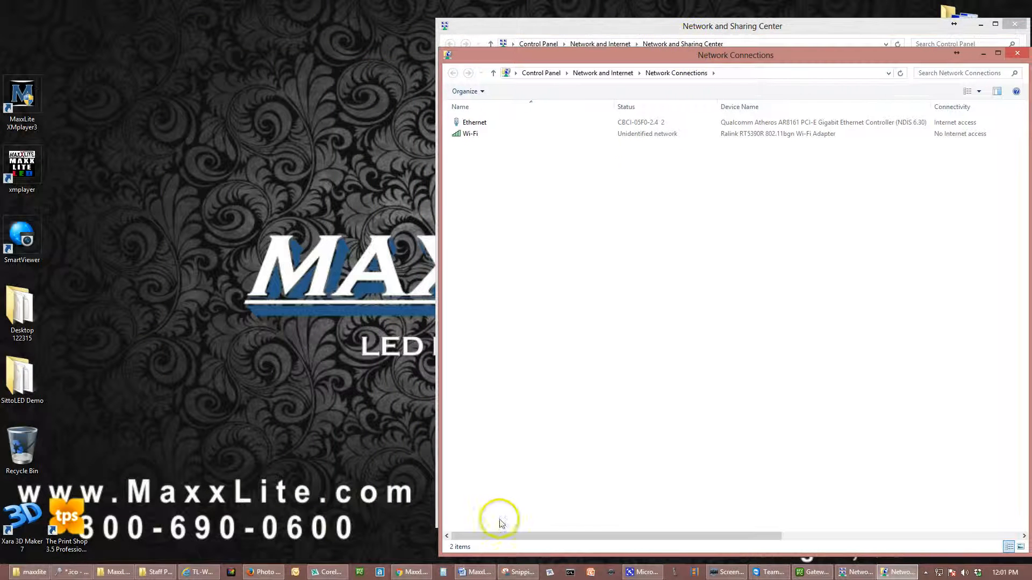
{"action": "left_click", "coordinate": [474, 571]}
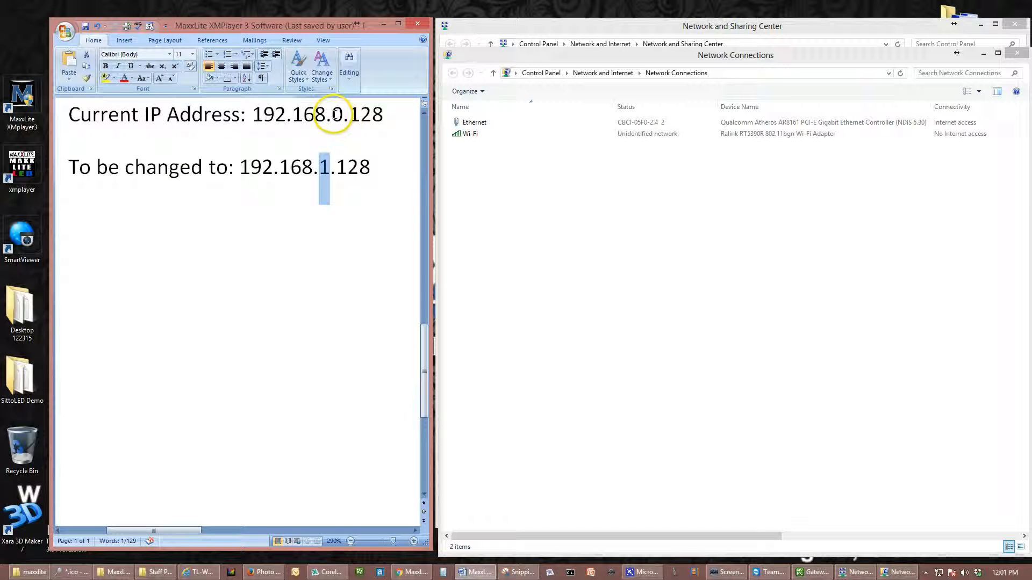
{"action": "left_click_drag", "start_coordinate": [332, 114], "coordinate": [337, 115]}
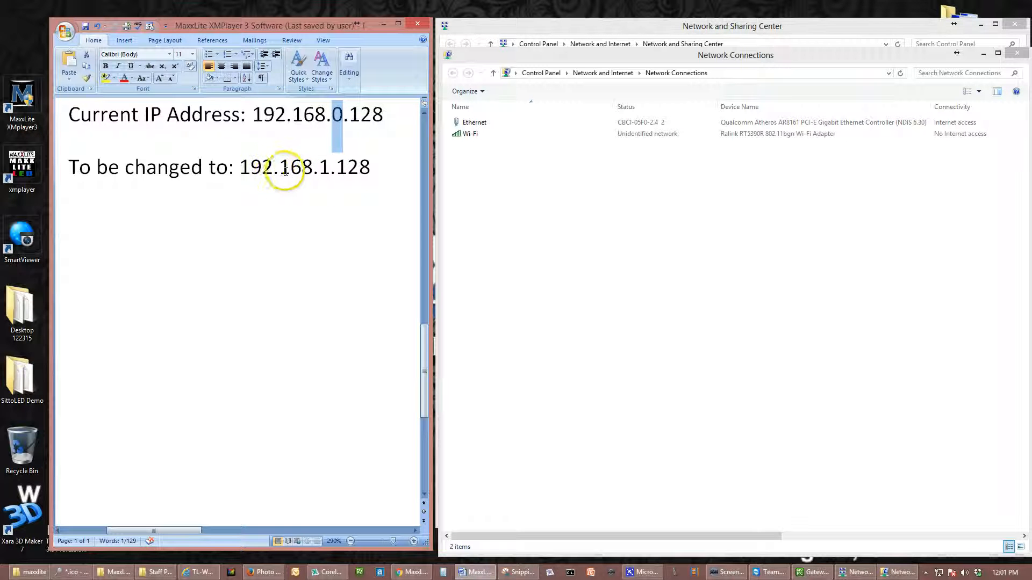
{"action": "left_click", "coordinate": [321, 167]}
{"action": "left_click_drag", "start_coordinate": [322, 167], "coordinate": [329, 171]}
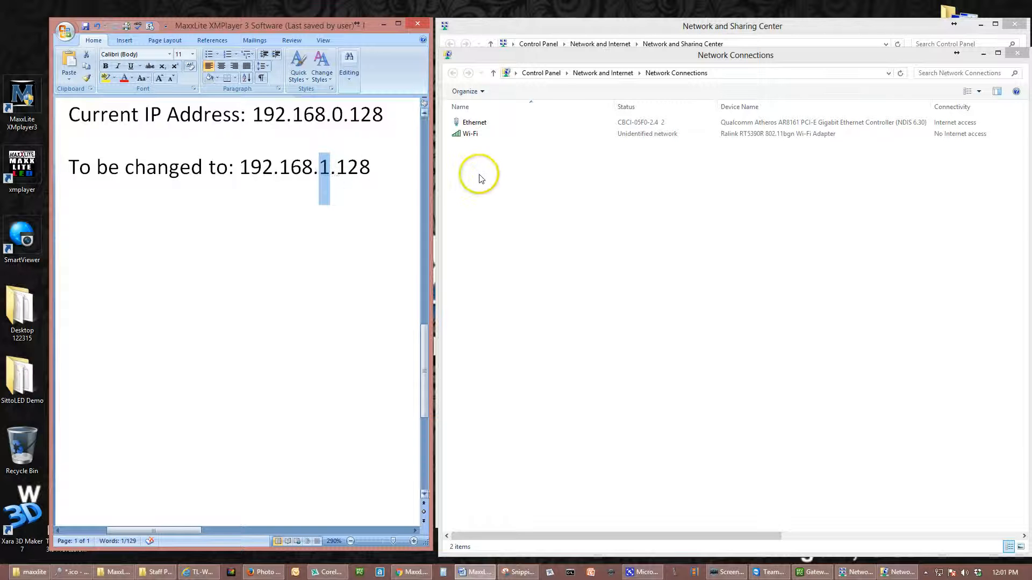
Select the Wi-Fi adapter in Network Connections
{"action": "left_click", "coordinate": [475, 137]}
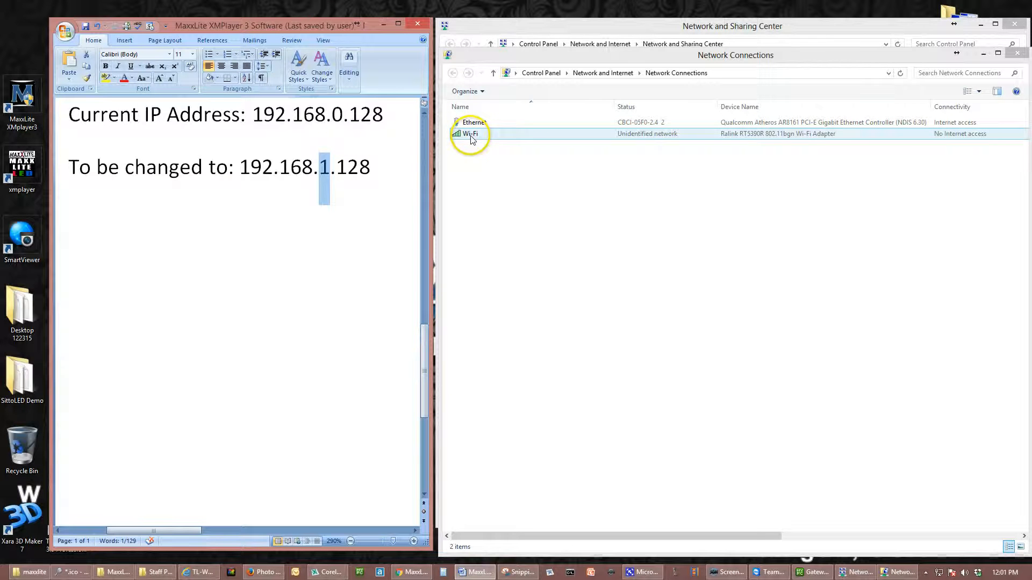
{"action": "left_click", "coordinate": [695, 57]}
{"action": "mouse_move", "coordinate": [695, 57]}
{"action": "left_mouse_down"}
{"action": "mouse_move", "coordinate": [685, 50]}
{"action": "mouse_move", "coordinate": [696, 52]}
{"action": "left_mouse_up"}
{"action": "left_click", "coordinate": [473, 133]}
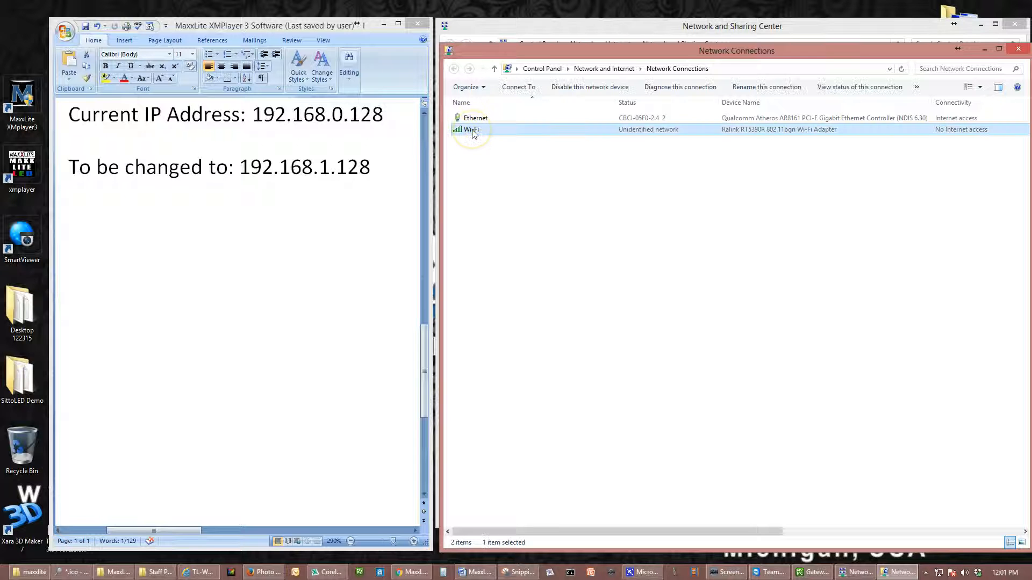
{"action": "right_click", "coordinate": [471, 133]}
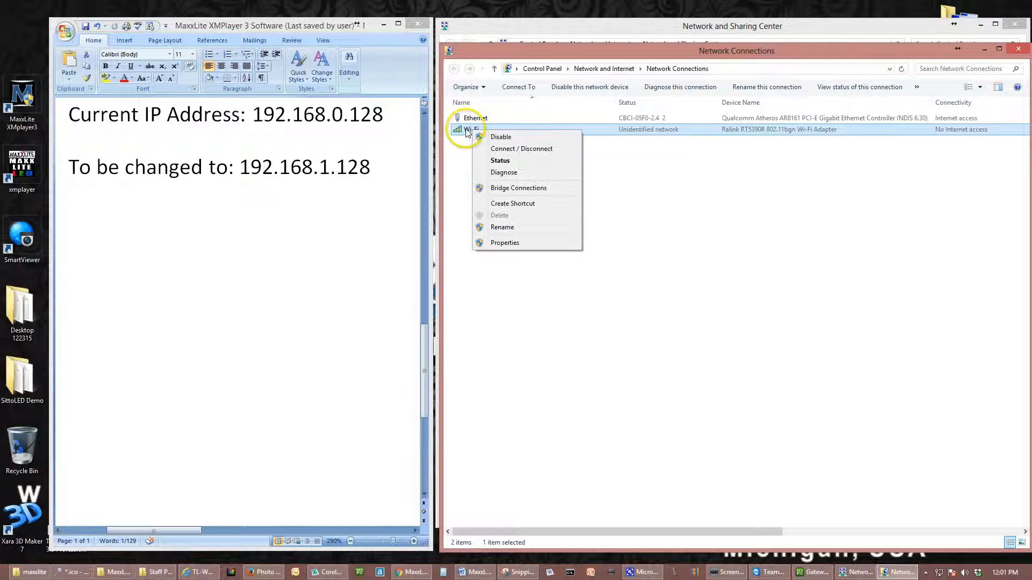
{"action": "left_click", "coordinate": [505, 241]}
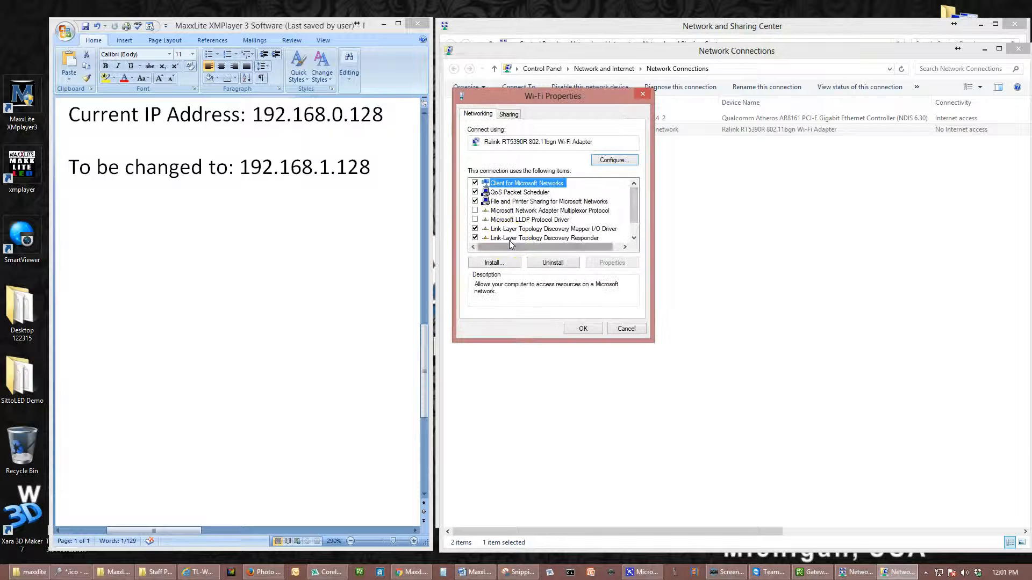
{"action": "scroll", "coordinate": [509, 245], "scroll_direction": "down", "scroll_amount": 1}
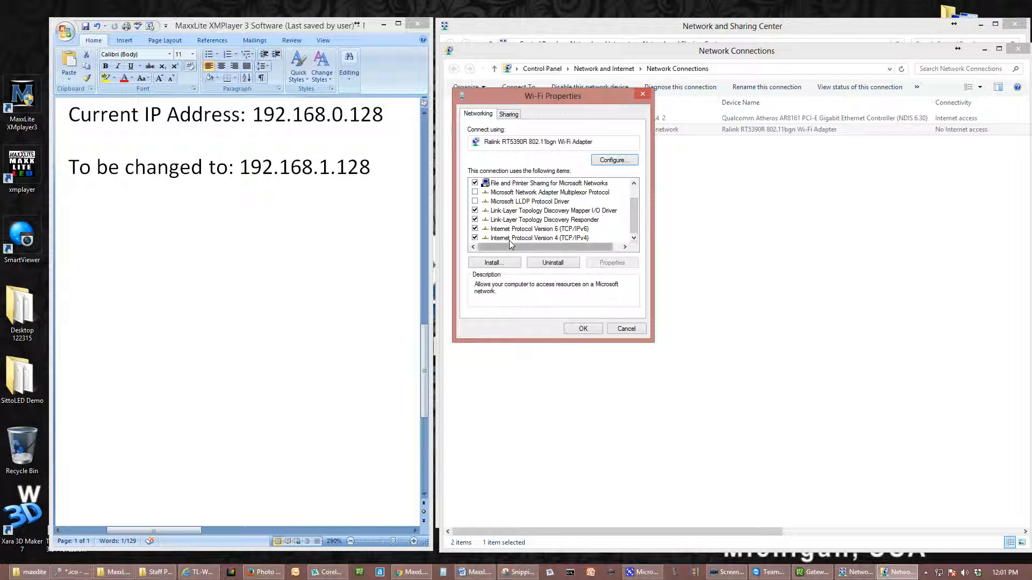
{"action": "left_click", "coordinate": [508, 241]}
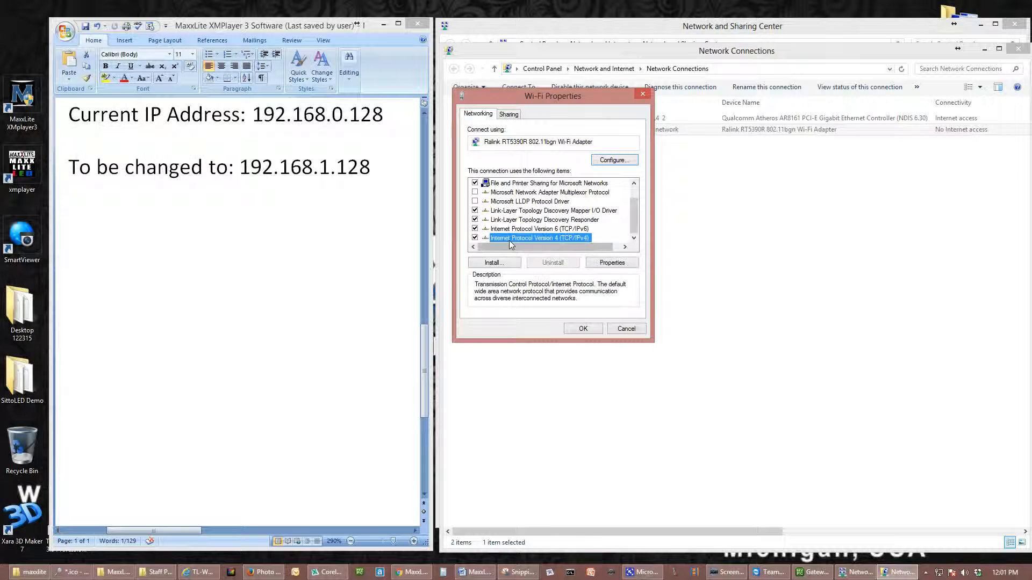
{"action": "left_click", "coordinate": [615, 266]}
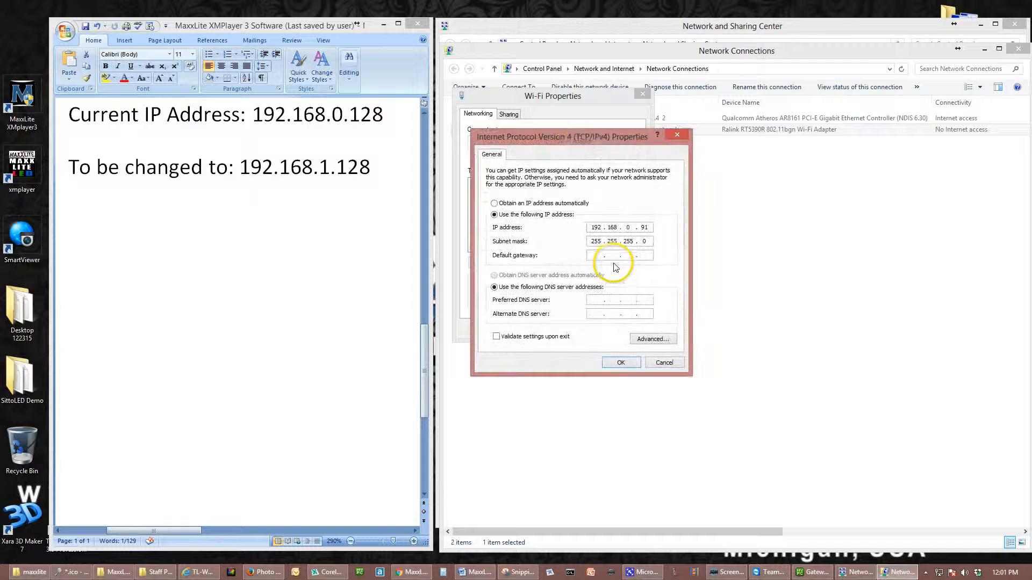
{"action": "left_click_drag", "start_coordinate": [580, 137], "coordinate": [576, 124]}
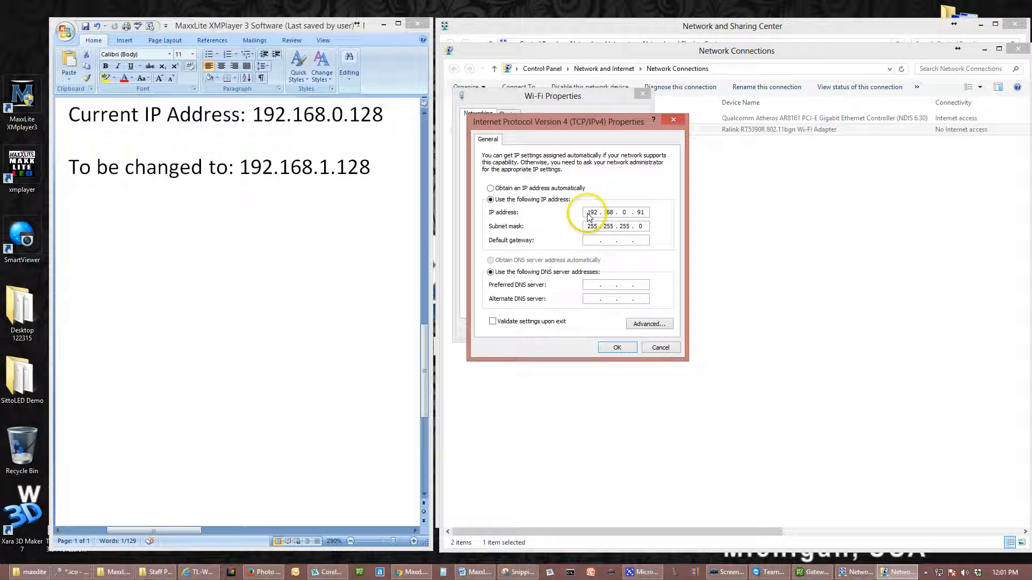
{"action": "double_click", "coordinate": [625, 213]}
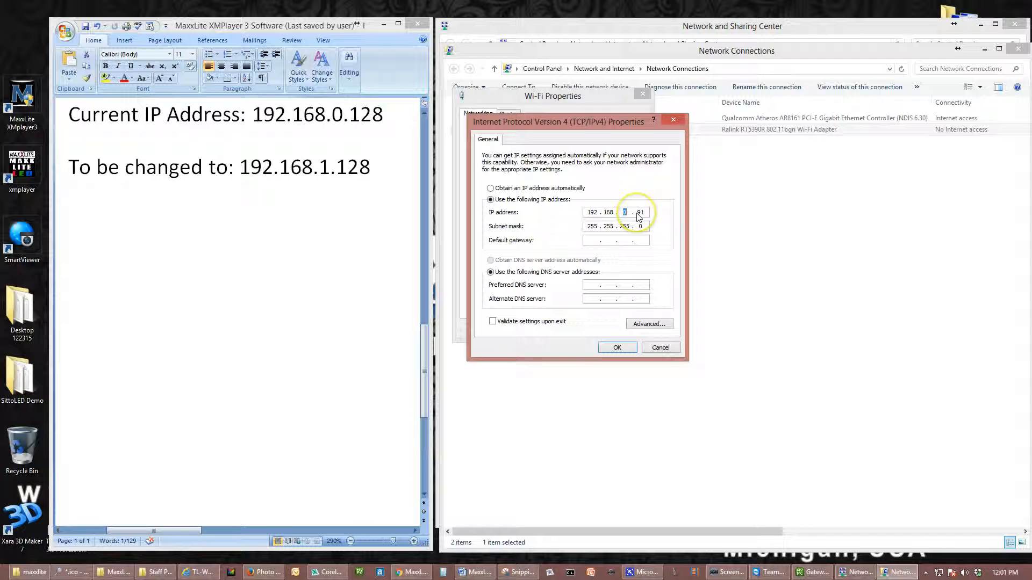
{"action": "double_click", "coordinate": [642, 215]}
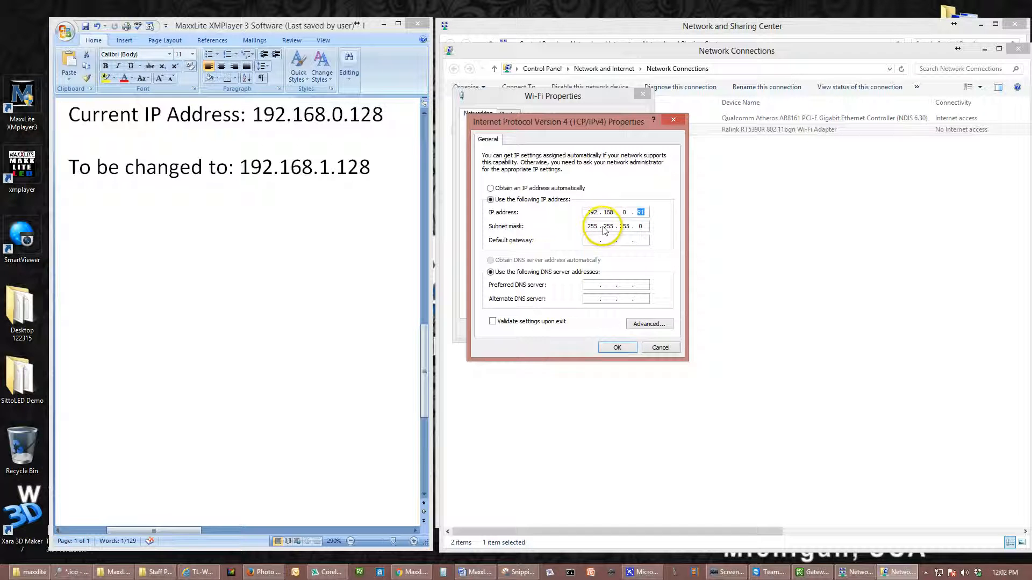
{"action": "left_click", "coordinate": [639, 230]}
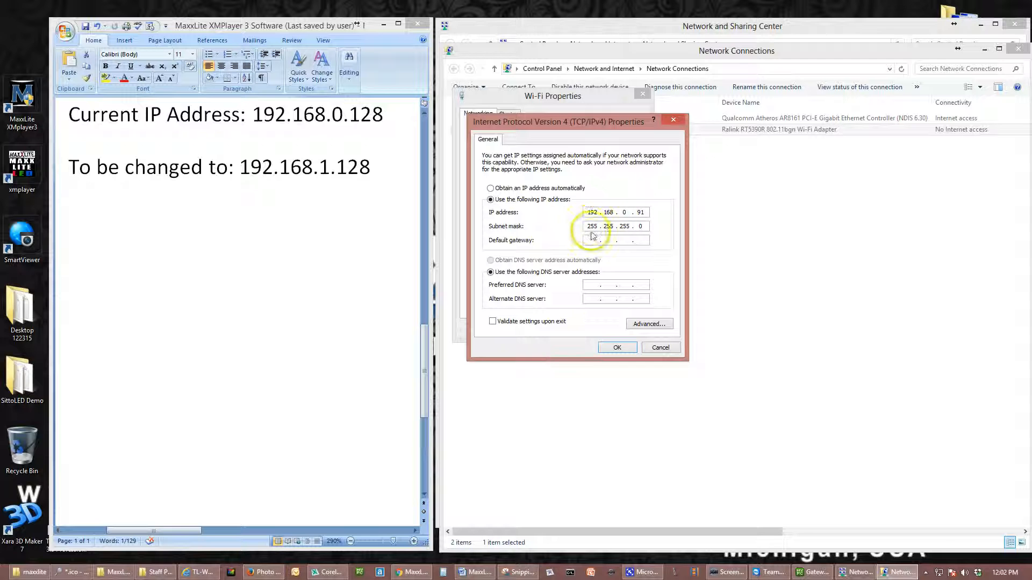
{"action": "double_click", "coordinate": [625, 212]}
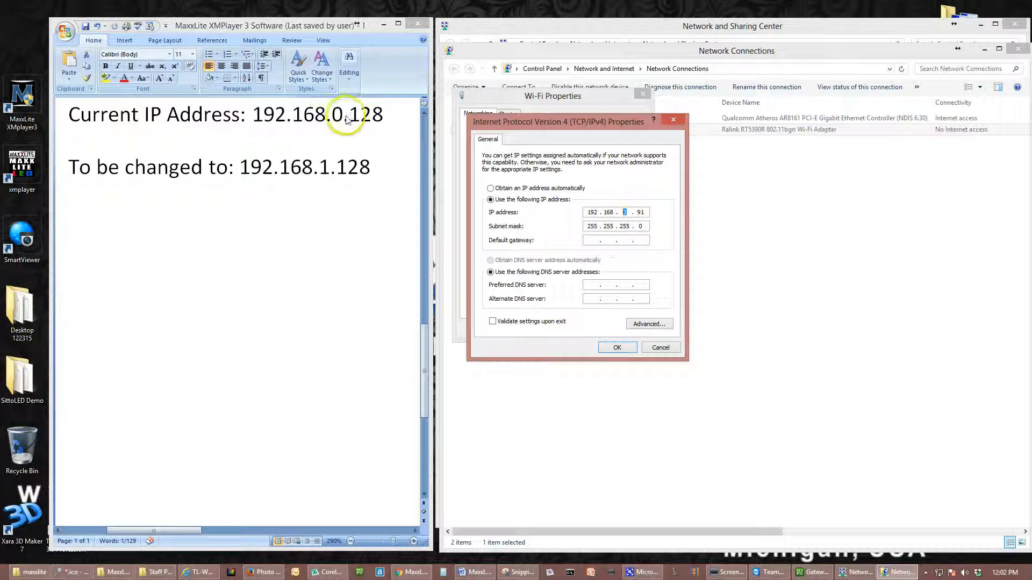
{"action": "mouse_move", "coordinate": [332, 114]}
{"action": "left_mouse_down"}
{"action": "mouse_move", "coordinate": [322, 173]}
{"action": "mouse_move", "coordinate": [342, 115]}
{"action": "left_mouse_up"}
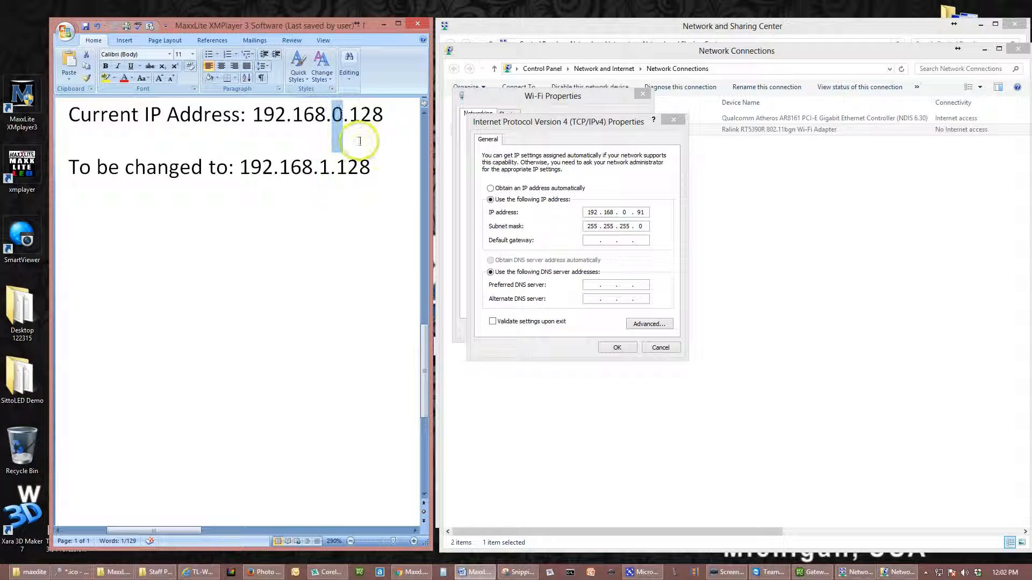
{"action": "left_click", "coordinate": [451, 178]}
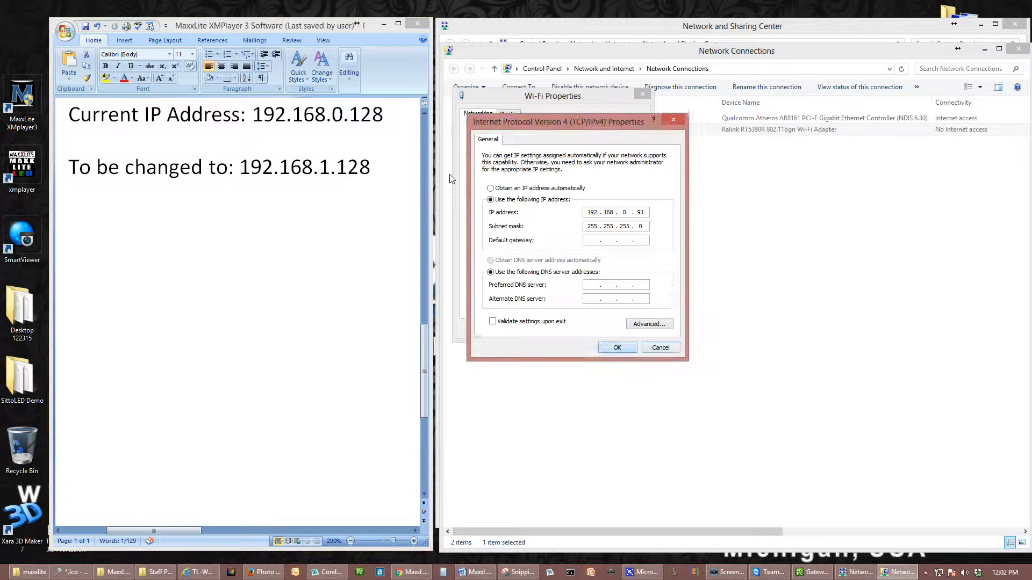
{"action": "left_click", "coordinate": [610, 347]}
{"action": "left_click", "coordinate": [594, 332]}
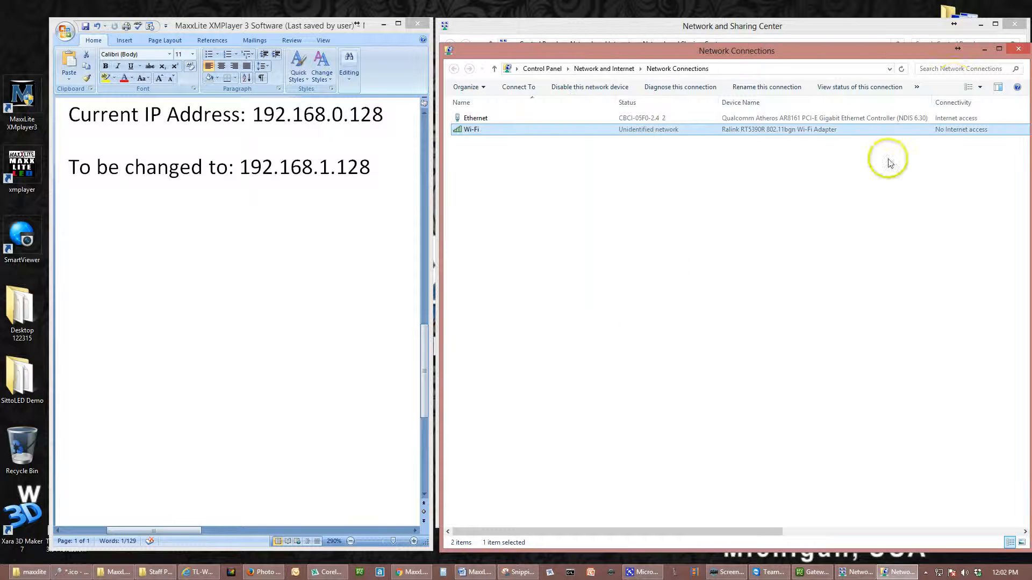
Close Network Connections and Network and Sharing Center, highlighting the 1 in 192.168.1.128
{"action": "left_click", "coordinate": [1019, 51]}
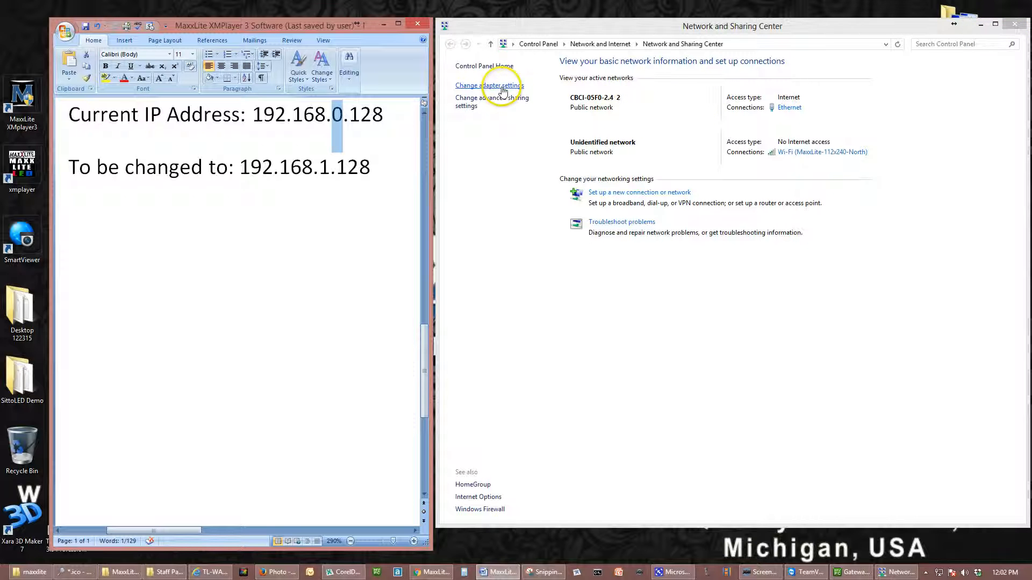
{"action": "left_click", "coordinate": [1019, 24]}
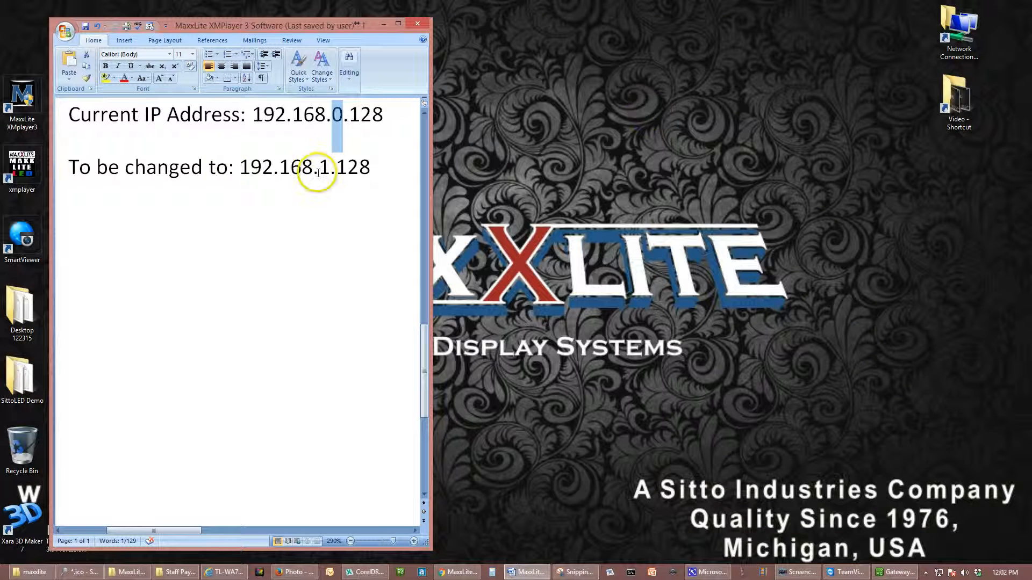
{"action": "left_click_drag", "start_coordinate": [317, 172], "coordinate": [329, 173]}
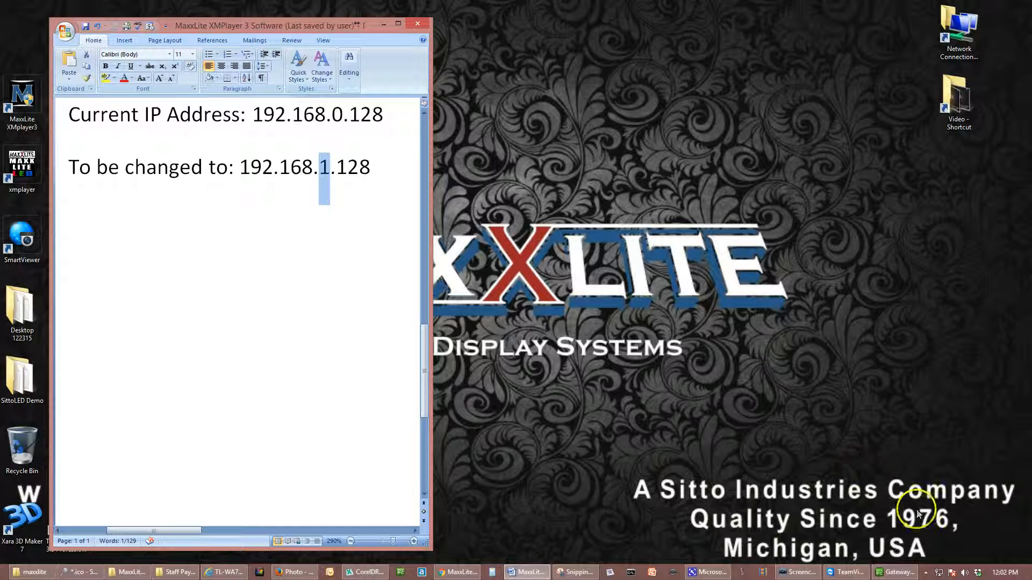
Check the MaxxLite-112x240-North Wi-Fi network in the Networks list, then dismiss it
{"action": "left_click", "coordinate": [938, 573]}
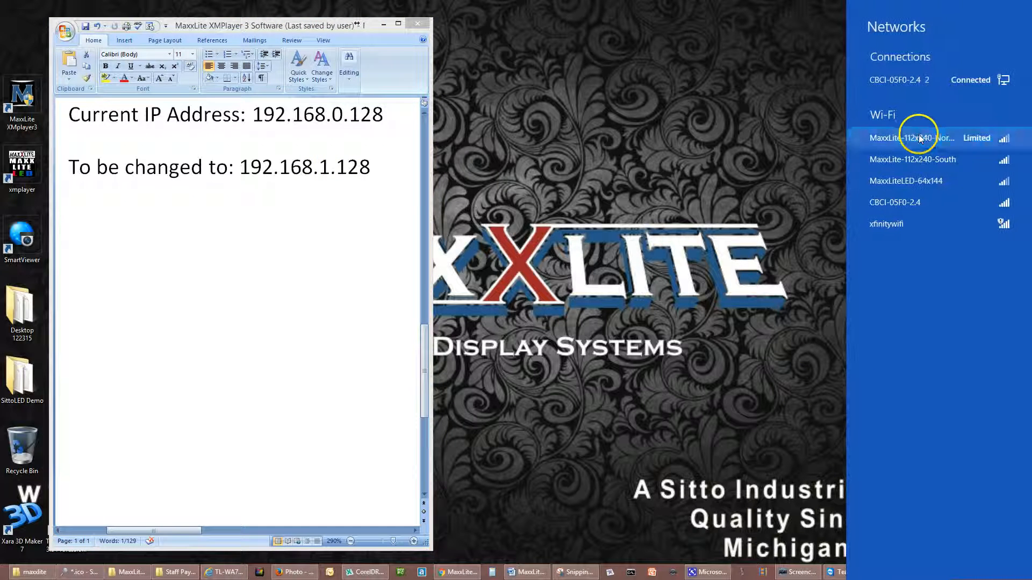
{"action": "left_click", "coordinate": [918, 135]}
{"action": "left_click", "coordinate": [629, 137]}
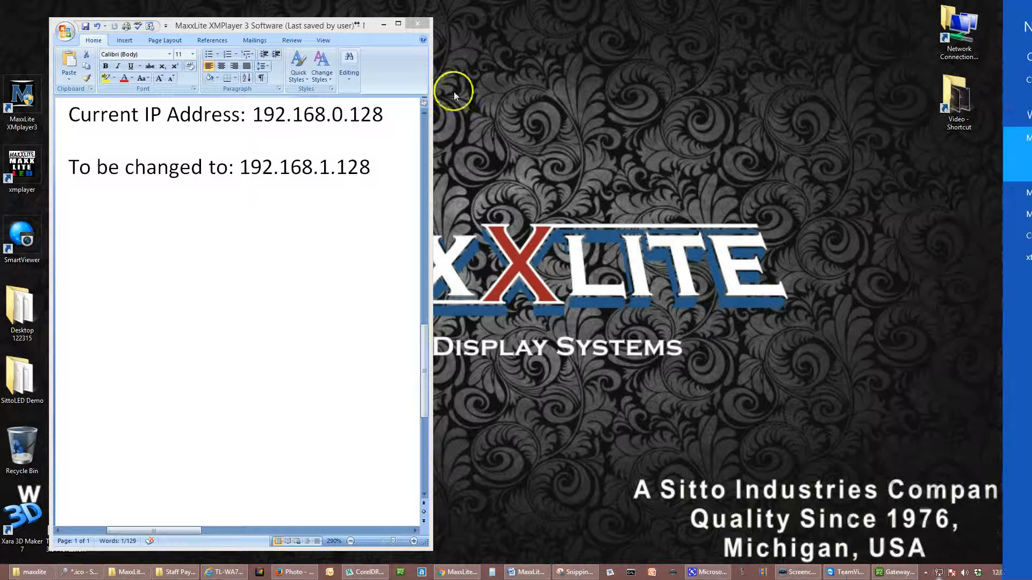
{"action": "left_click_drag", "start_coordinate": [198, 29], "coordinate": [213, 30]}
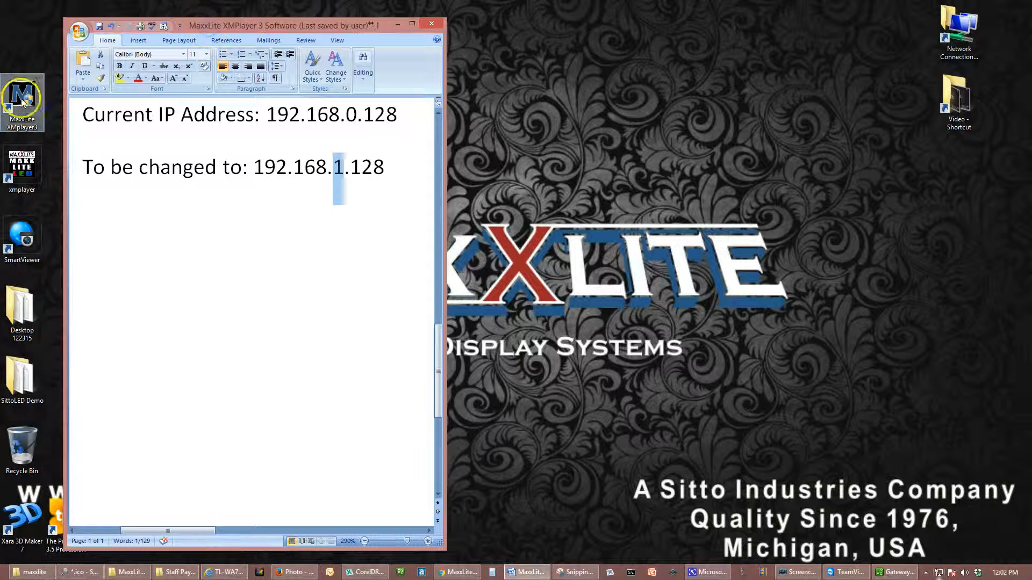
Launch MaxxLite XMPlayer3 and run Search for devices from the Control menu, confirming a fresh search
{"action": "left_click", "coordinate": [20, 94]}
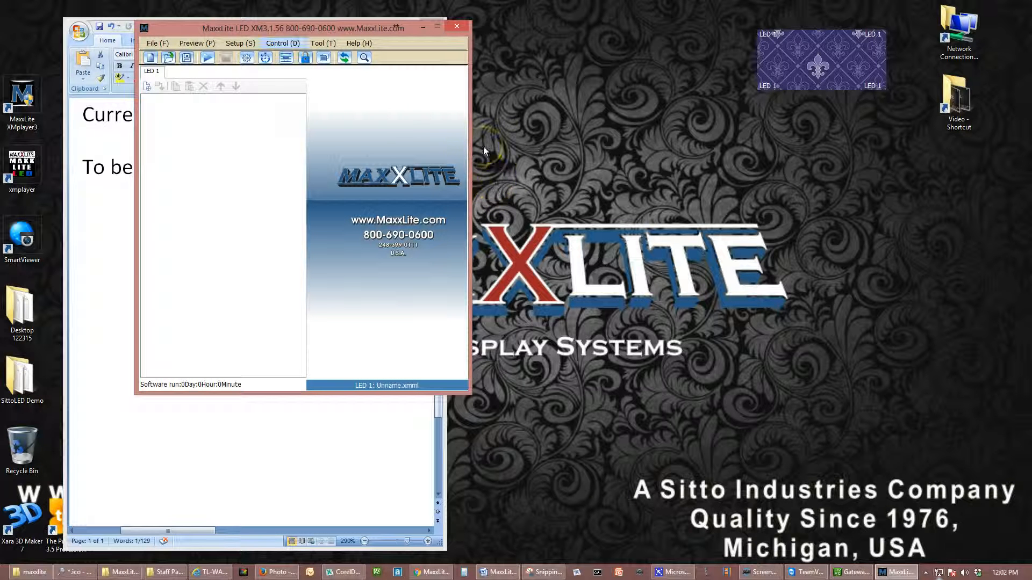
{"action": "key", "text": "alt+d"}
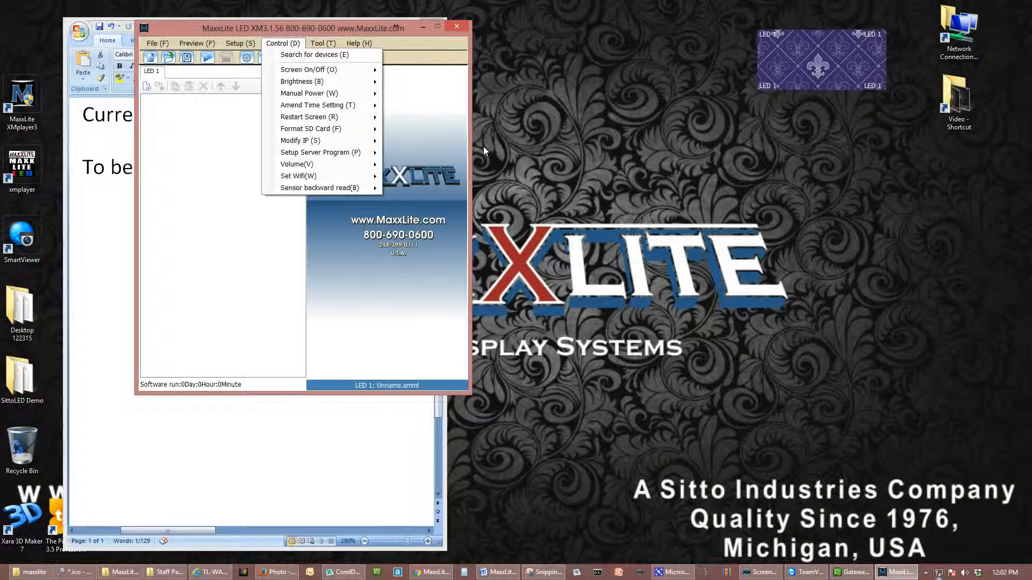
{"action": "key", "text": "Down"}
{"action": "key", "text": "Return"}
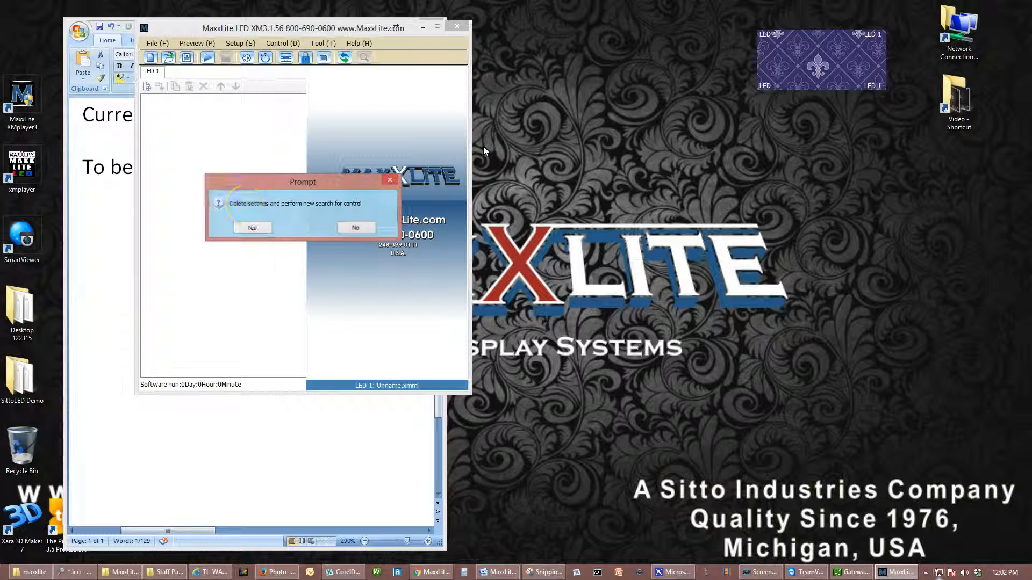
{"action": "left_click", "coordinate": [251, 229]}
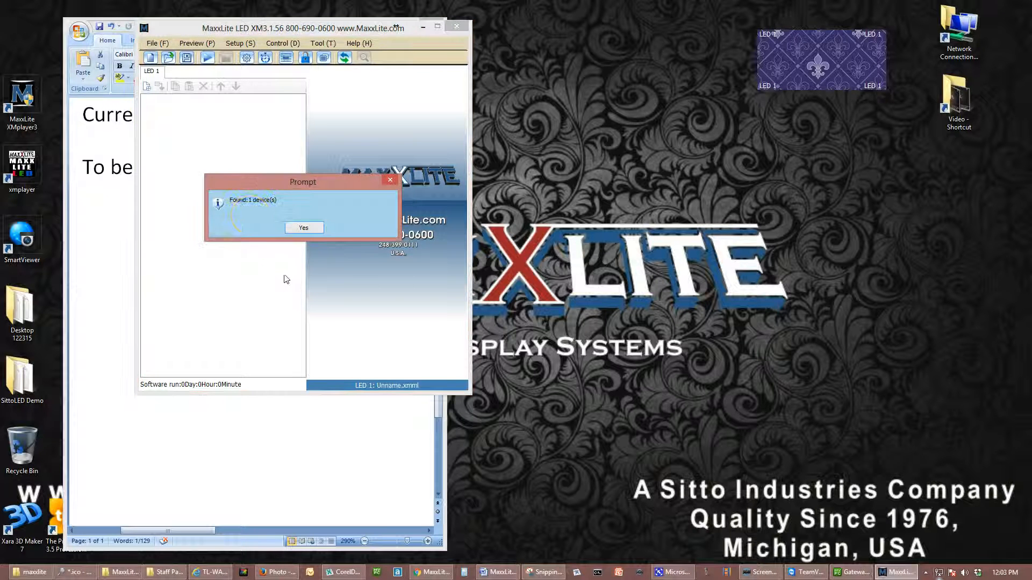
Dismiss the one-device-found notice and open Modify IP for the 192.168.0.128 SILVER controller
{"action": "left_click", "coordinate": [302, 230]}
{"action": "left_click", "coordinate": [250, 44]}
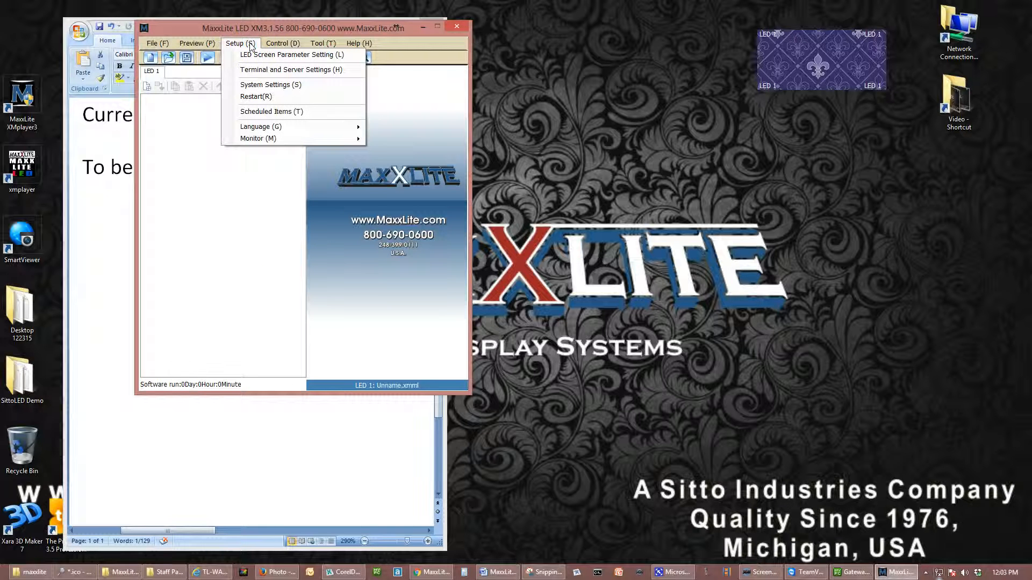
{"action": "left_click", "coordinate": [266, 44]}
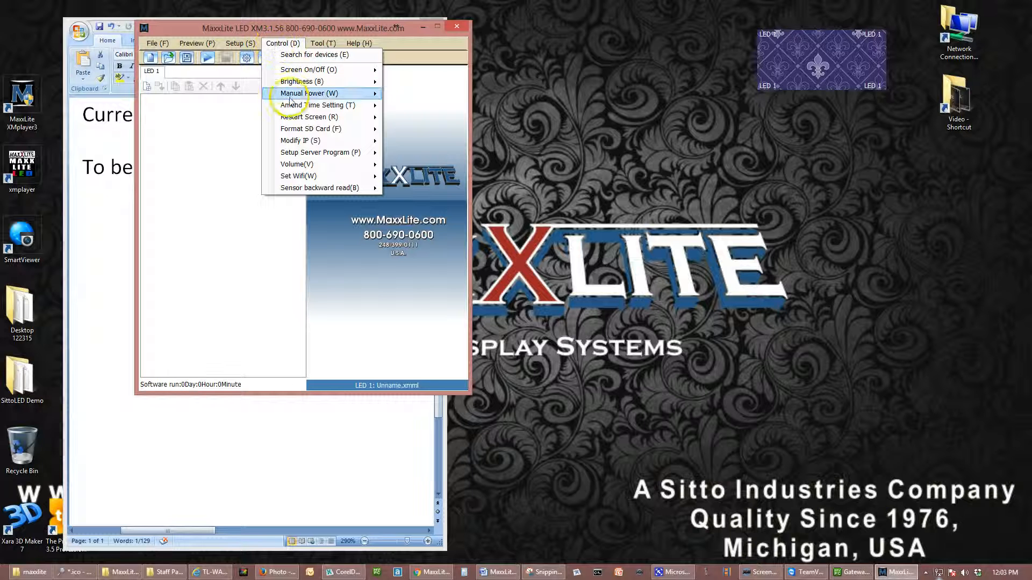
{"action": "left_click", "coordinate": [304, 141]}
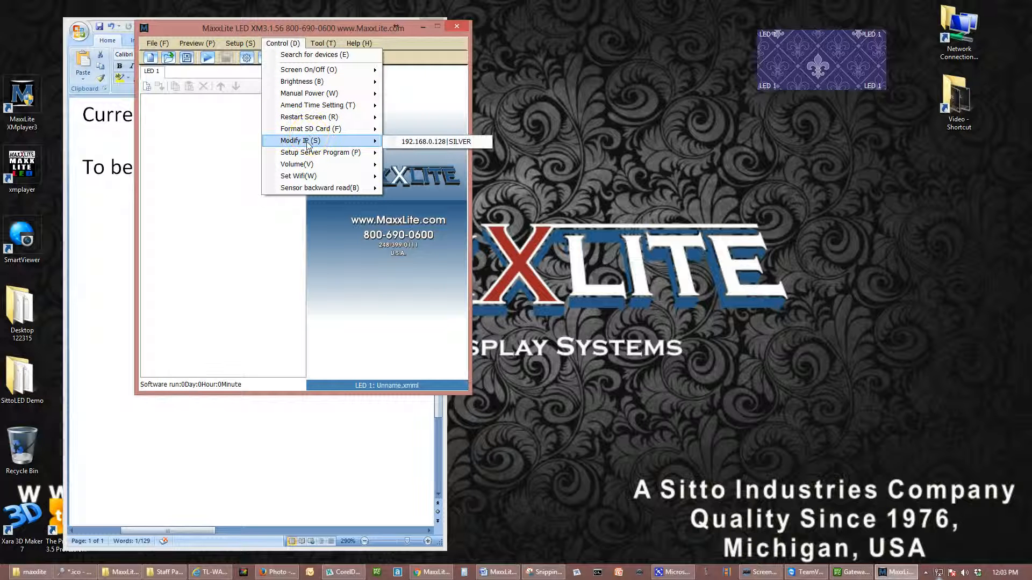
{"action": "left_click", "coordinate": [430, 142]}
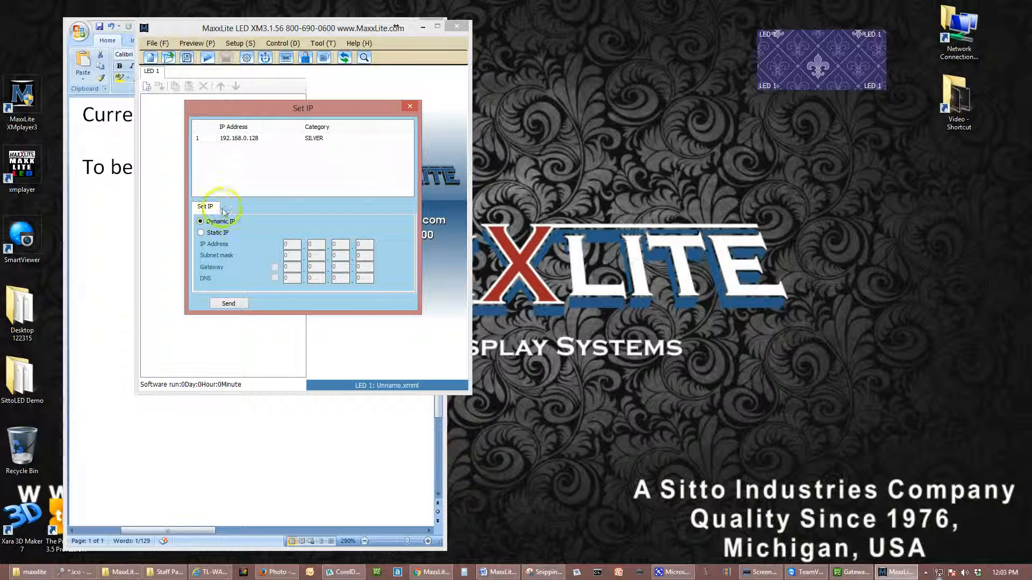
Switch to Static IP, load the controller's current address, and check 192.168.1.128 in the notes
{"action": "left_click", "coordinate": [201, 235]}
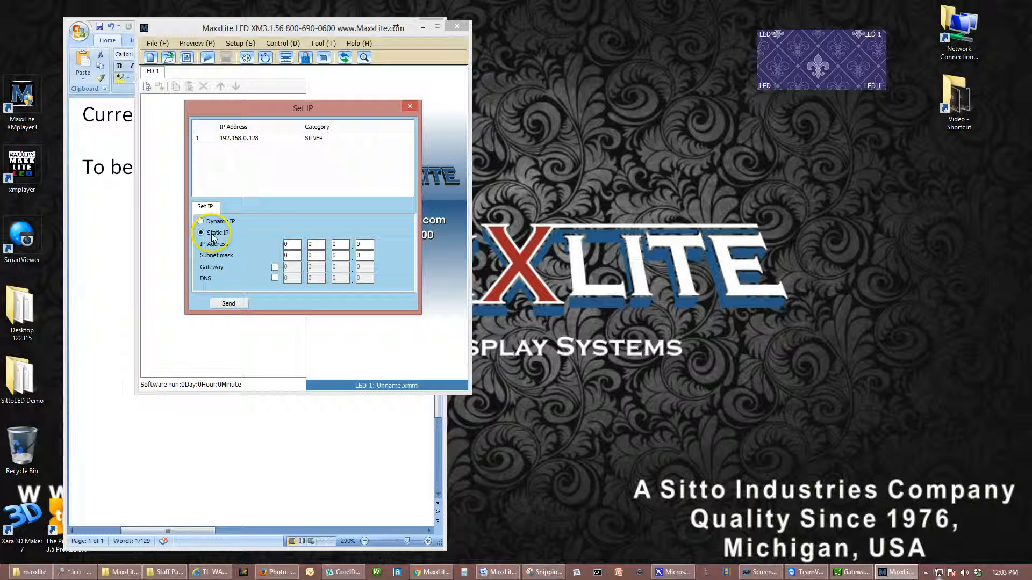
{"action": "double_click", "coordinate": [234, 140]}
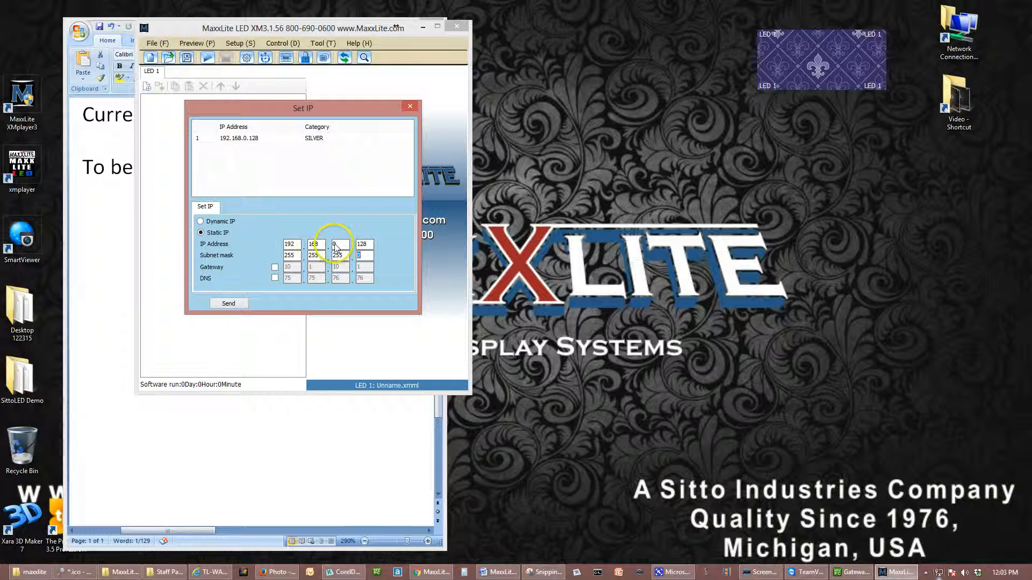
{"action": "double_click", "coordinate": [334, 245]}
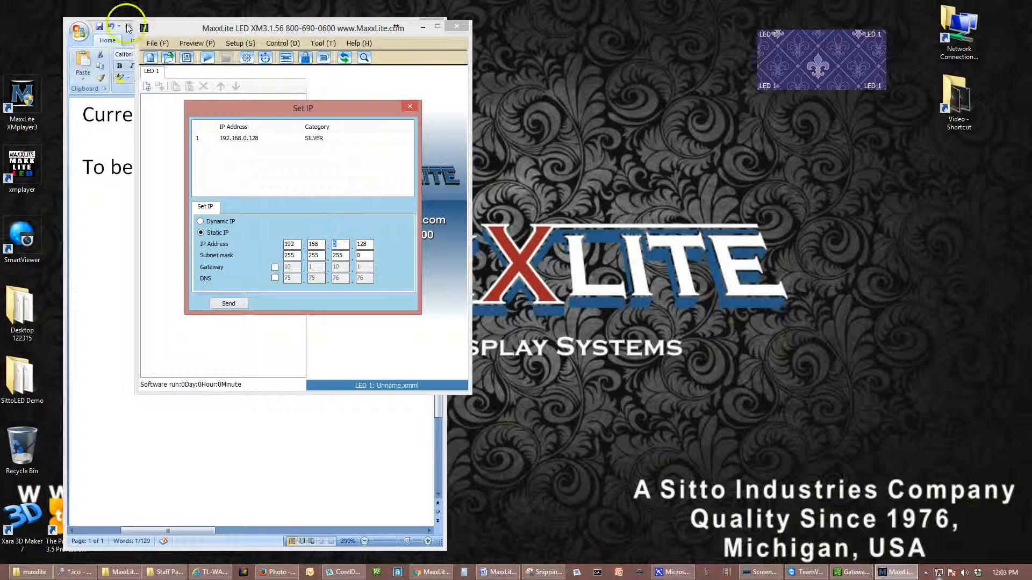
{"action": "left_click", "coordinate": [100, 171]}
{"action": "left_click_drag", "start_coordinate": [228, 26], "coordinate": [676, 66]}
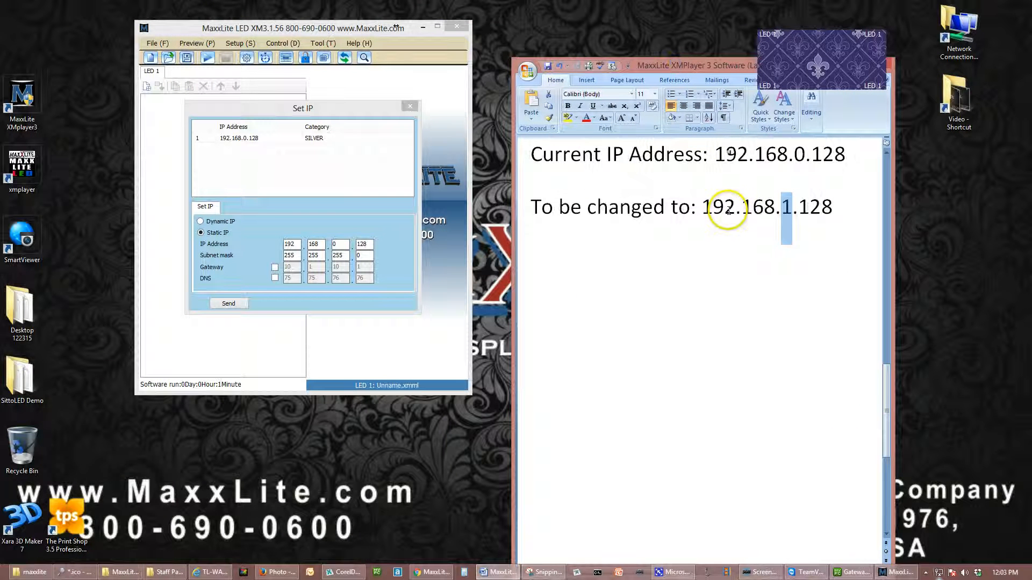
{"action": "left_click", "coordinate": [783, 209]}
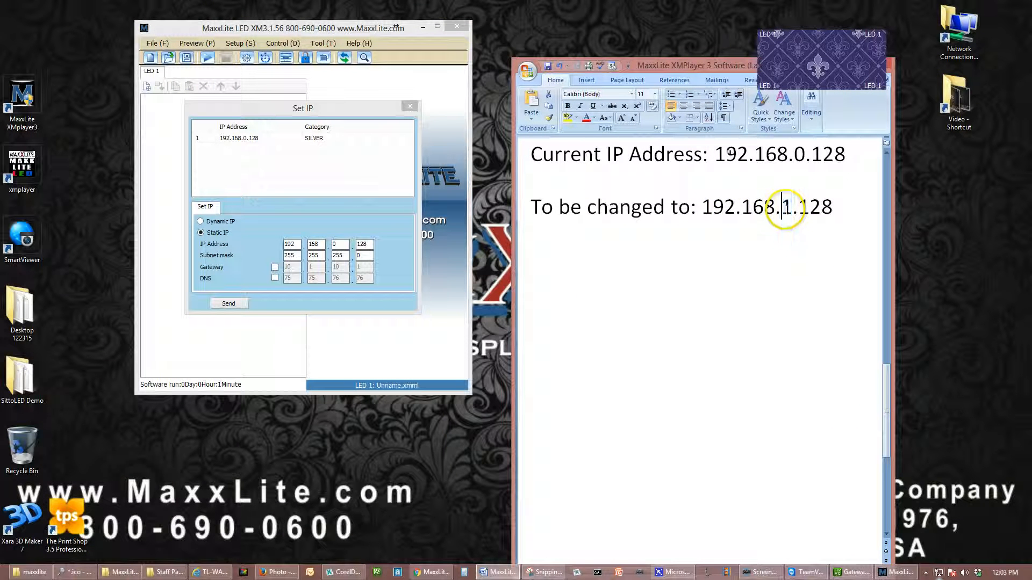
Change the third octet to 1, send 192.168.1.128 to the controller, and close Set IP
{"action": "left_click", "coordinate": [474, 232]}
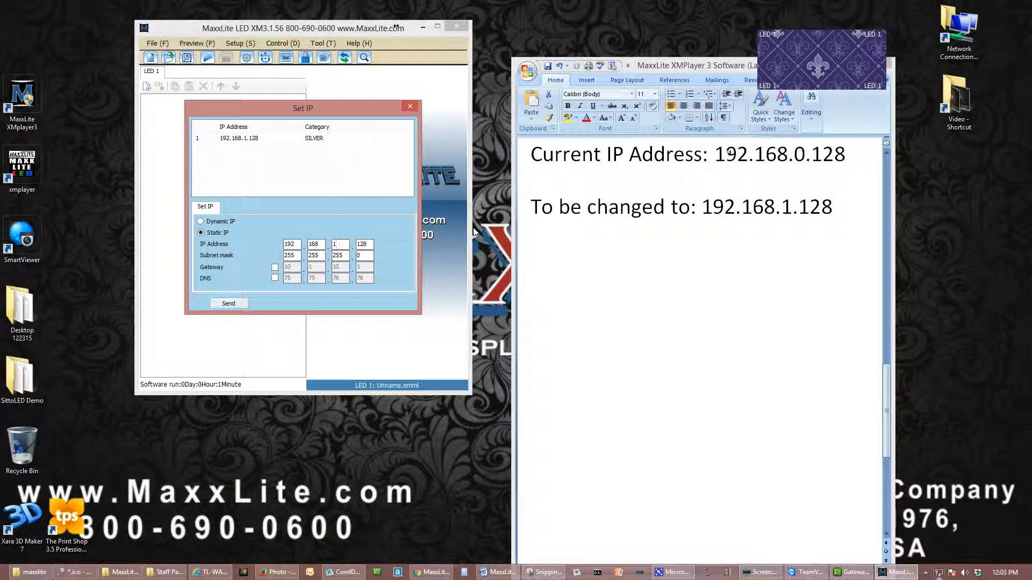
{"action": "left_click", "coordinate": [232, 303]}
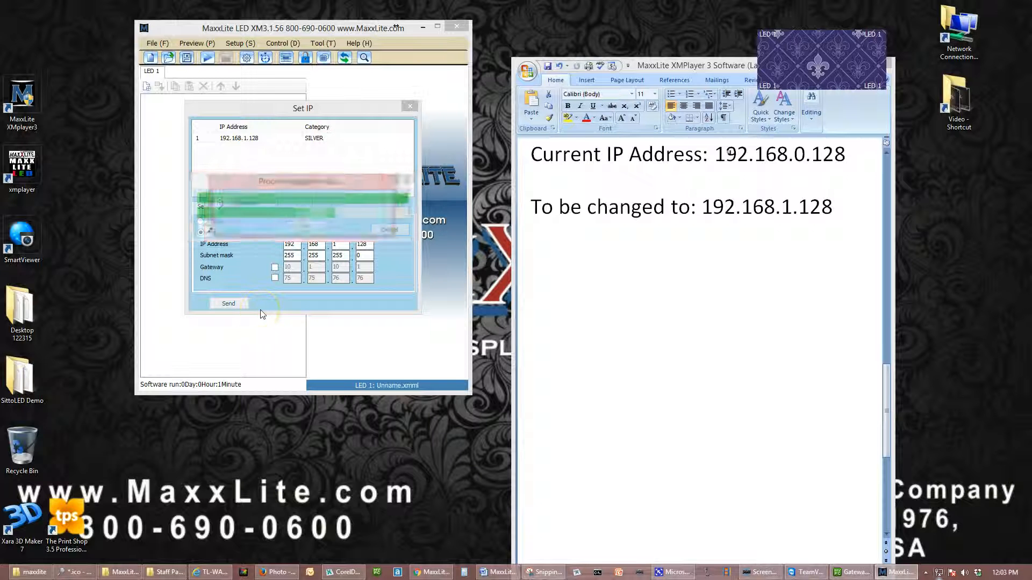
{"action": "left_click", "coordinate": [304, 229]}
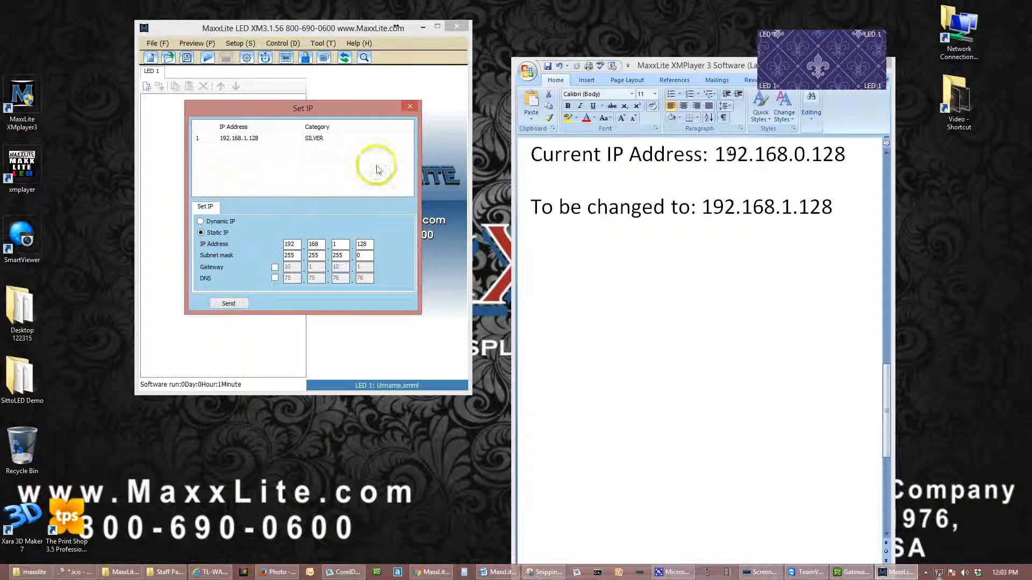
{"action": "left_click", "coordinate": [410, 108]}
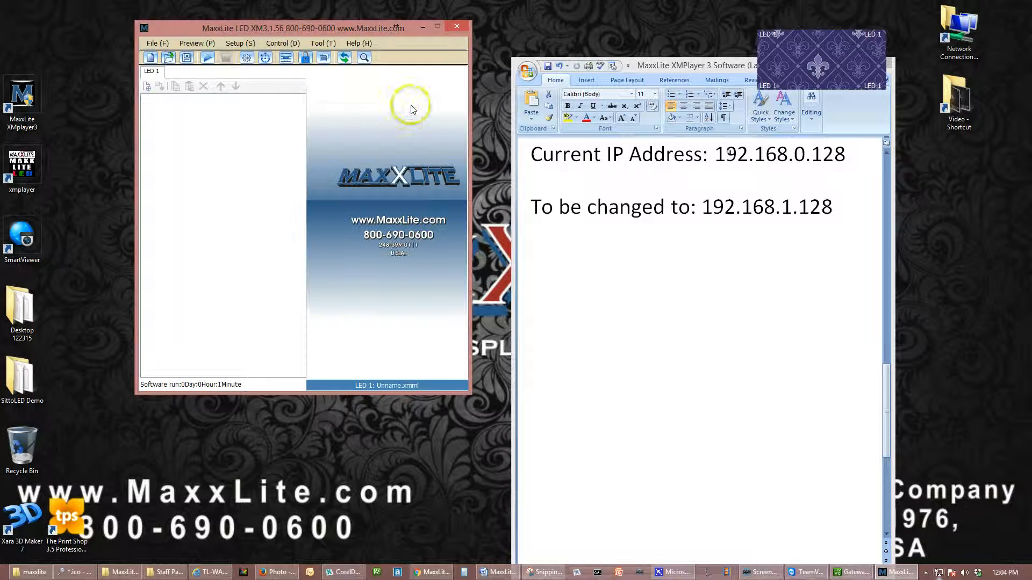
Search for devices again from the Control menu and dismiss the Found: 0 device(s) notice
{"action": "left_click", "coordinate": [283, 44]}
{"action": "left_click", "coordinate": [296, 55]}
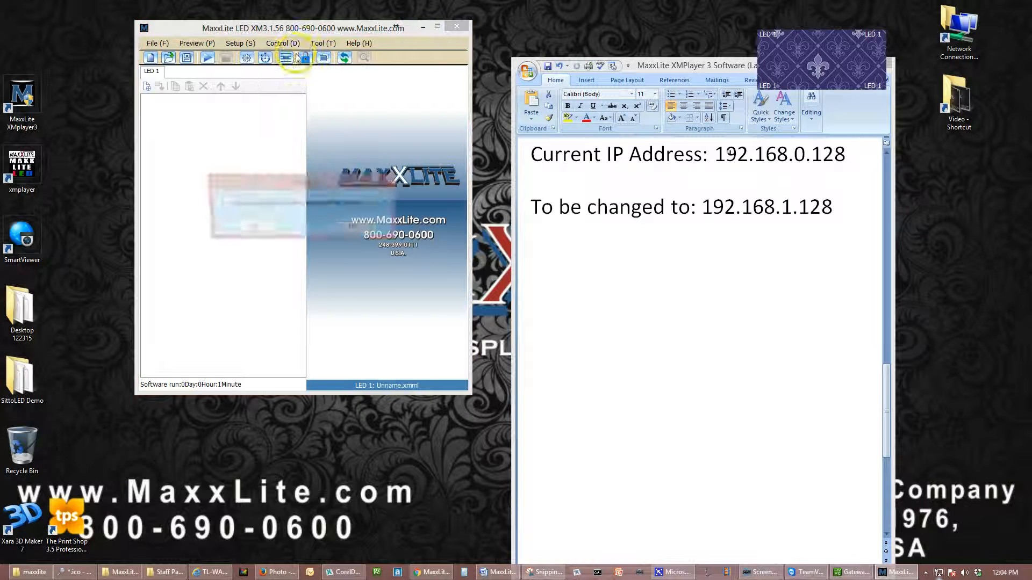
{"action": "left_click", "coordinate": [251, 228]}
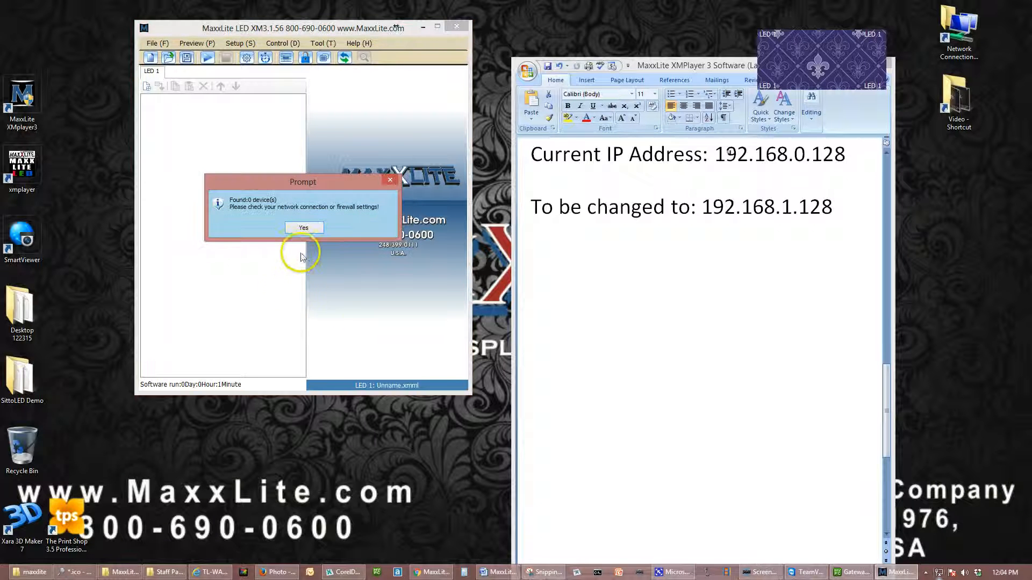
{"action": "left_click", "coordinate": [303, 228]}
{"action": "left_click", "coordinate": [303, 226]}
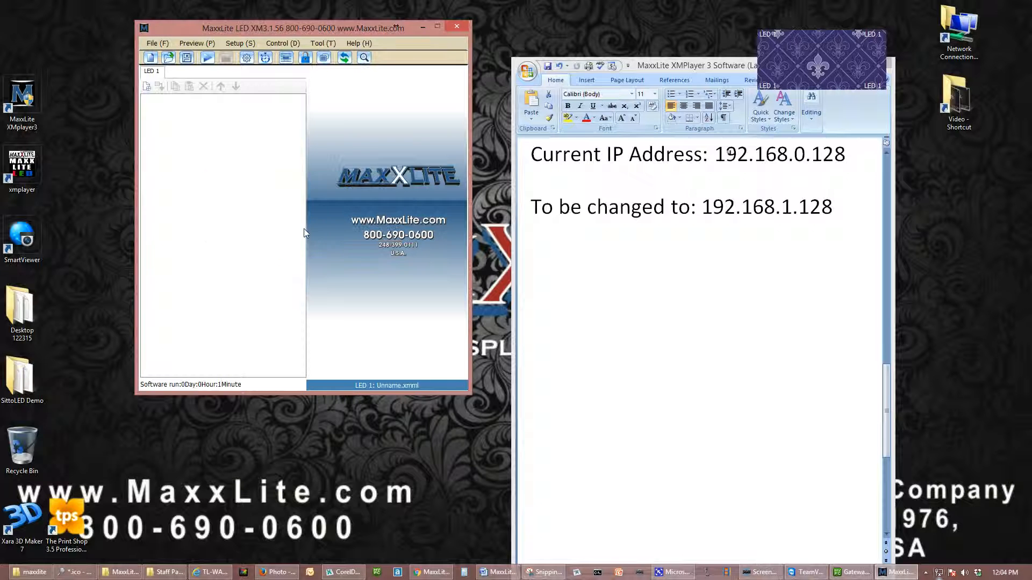
{"action": "left_click", "coordinate": [253, 156]}
{"action": "left_click", "coordinate": [209, 43]}
{"action": "left_click_drag", "start_coordinate": [262, 29], "coordinate": [249, 33]}
Move MaxxLite to the top-left, check the PC's network in the tray list, and reposition the notes
{"action": "left_click", "coordinate": [273, 128]}
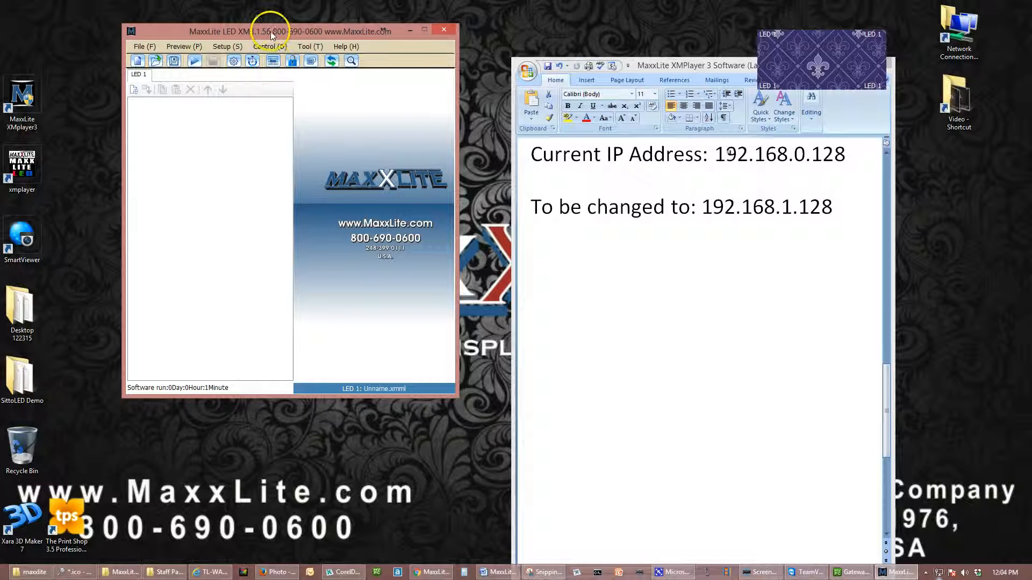
{"action": "left_click_drag", "start_coordinate": [270, 32], "coordinate": [209, 19]}
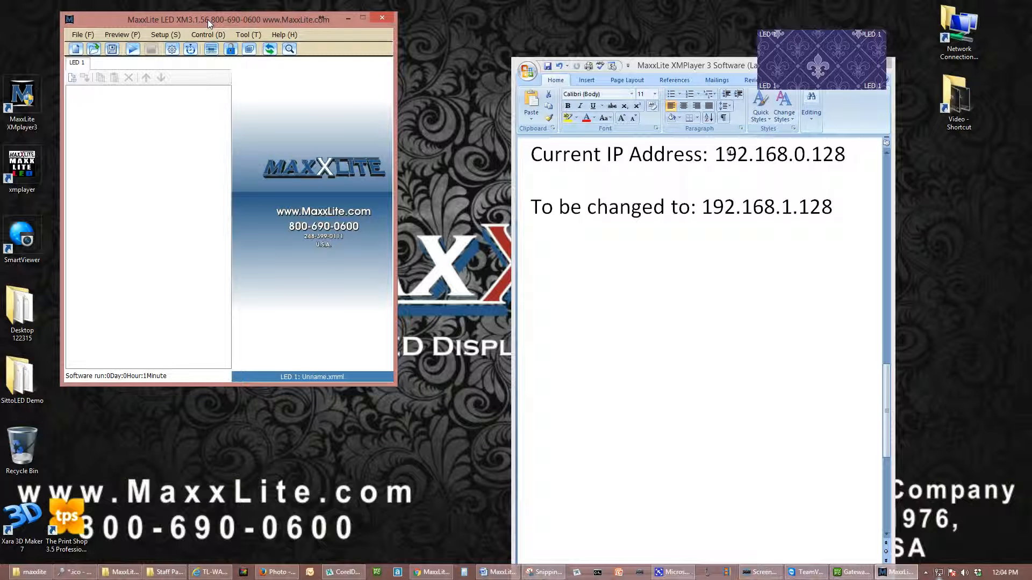
{"action": "left_click", "coordinate": [939, 574]}
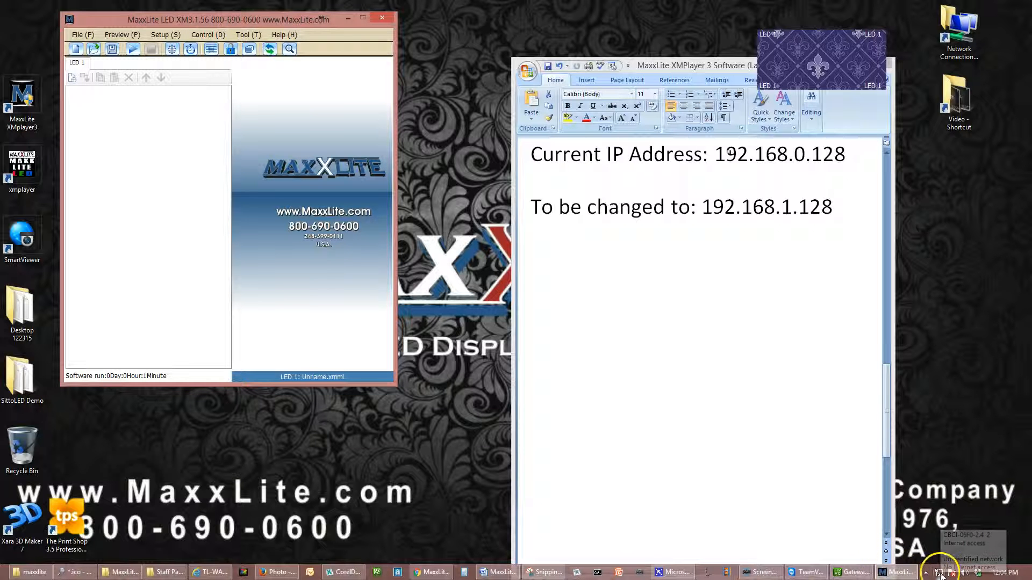
{"action": "left_click", "coordinate": [939, 574]}
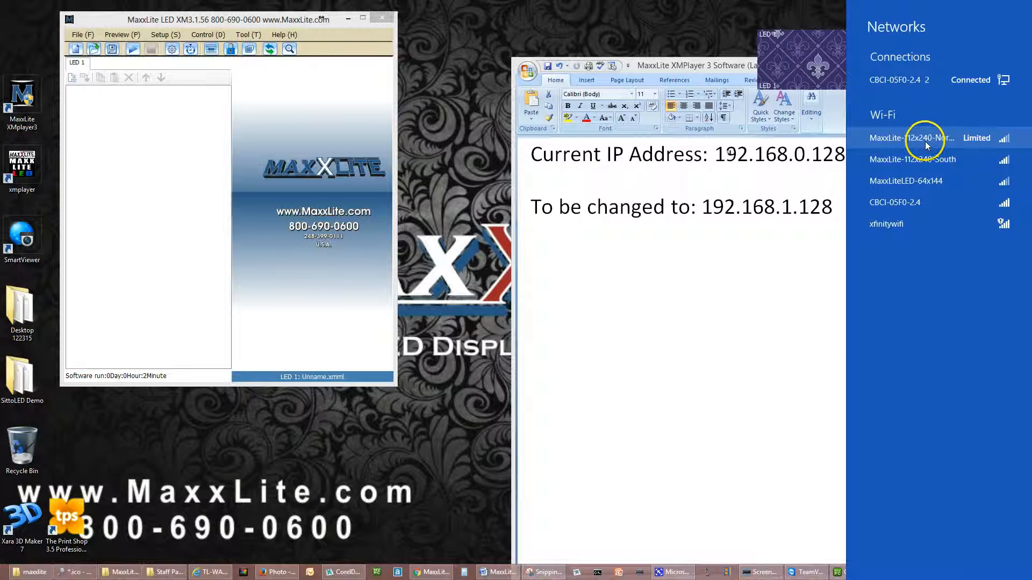
{"action": "left_click", "coordinate": [551, 192]}
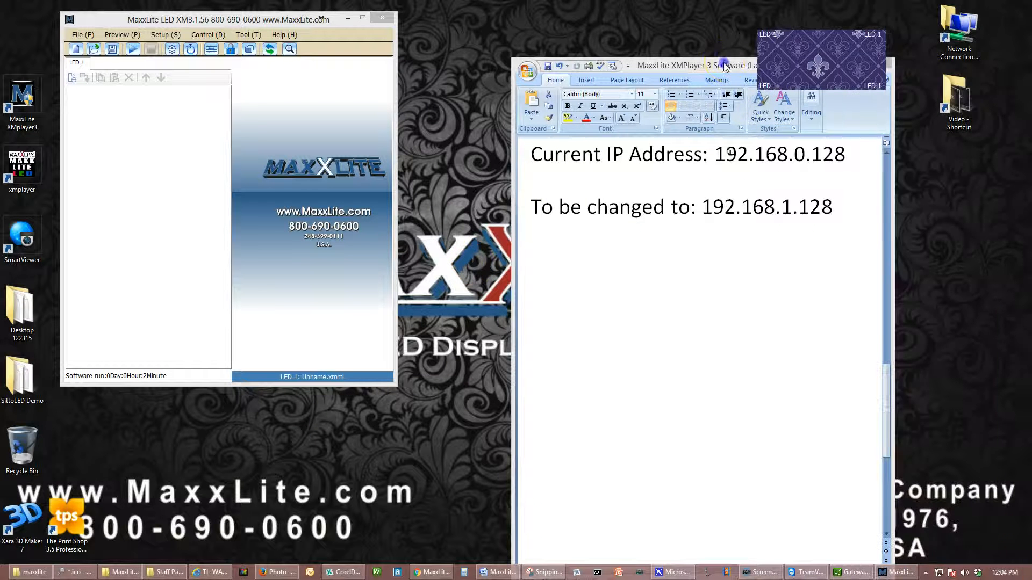
{"action": "left_click_drag", "start_coordinate": [724, 65], "coordinate": [696, 30]}
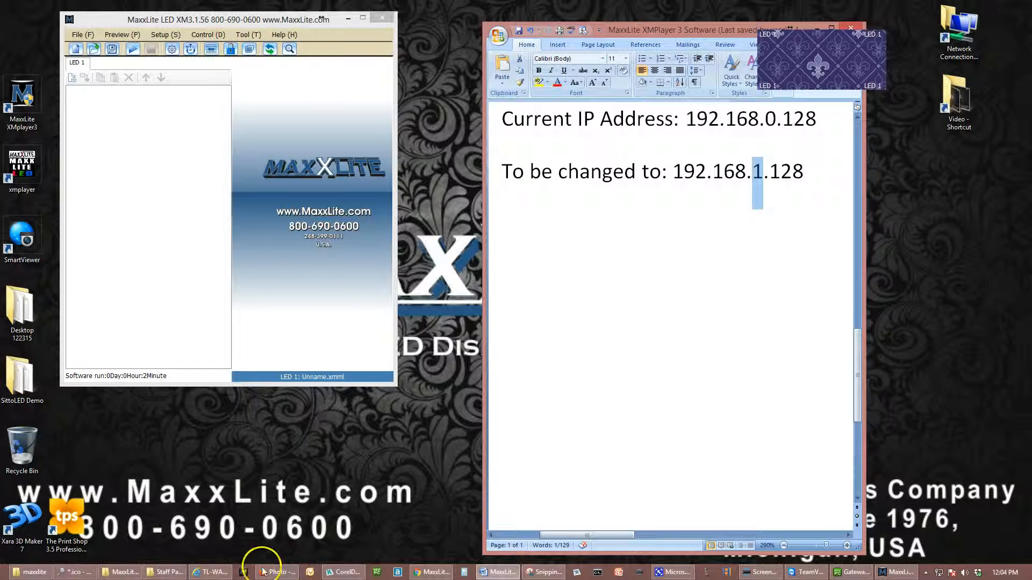
Load the TP-Link Status page at 192.168.0.1 and go to the Network settings
{"action": "left_click", "coordinate": [220, 574]}
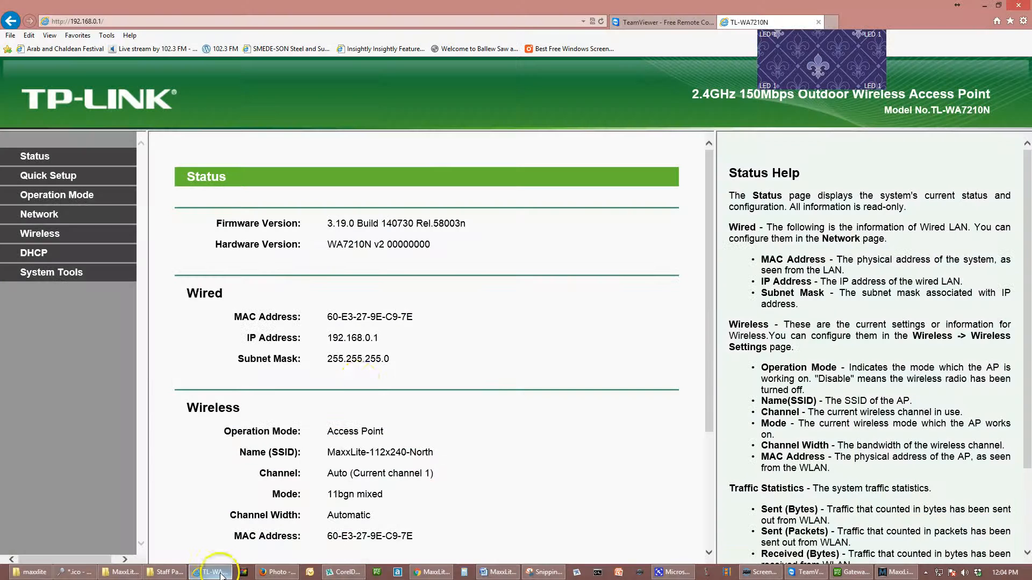
{"action": "left_click", "coordinate": [109, 21]}
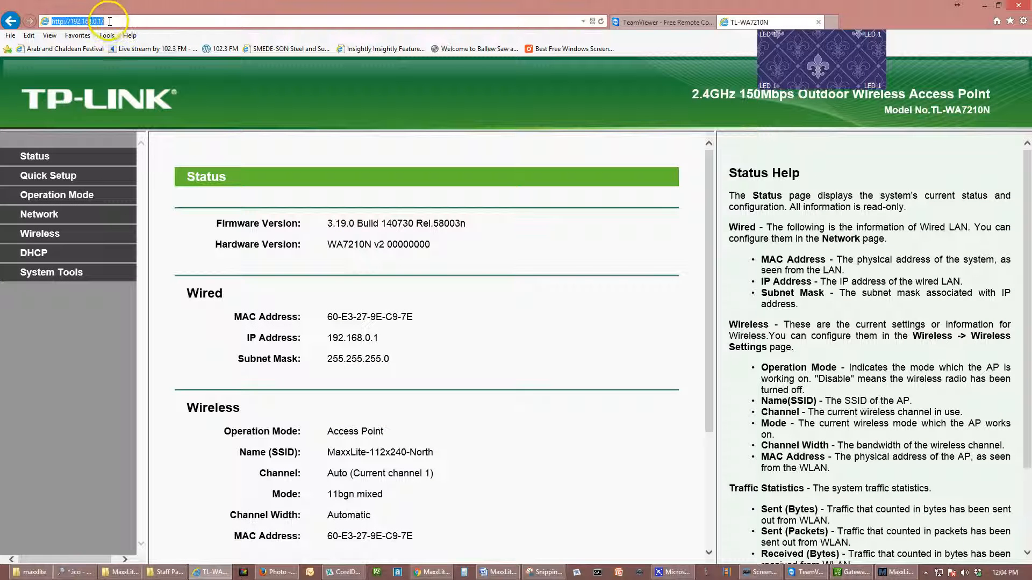
{"action": "key", "text": "Return"}
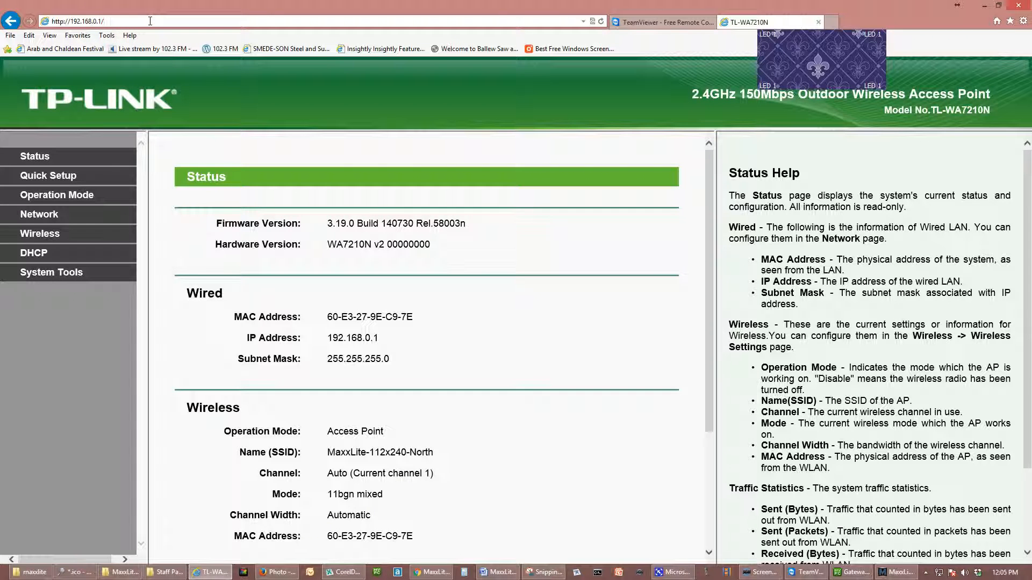
{"action": "key", "text": "Return"}
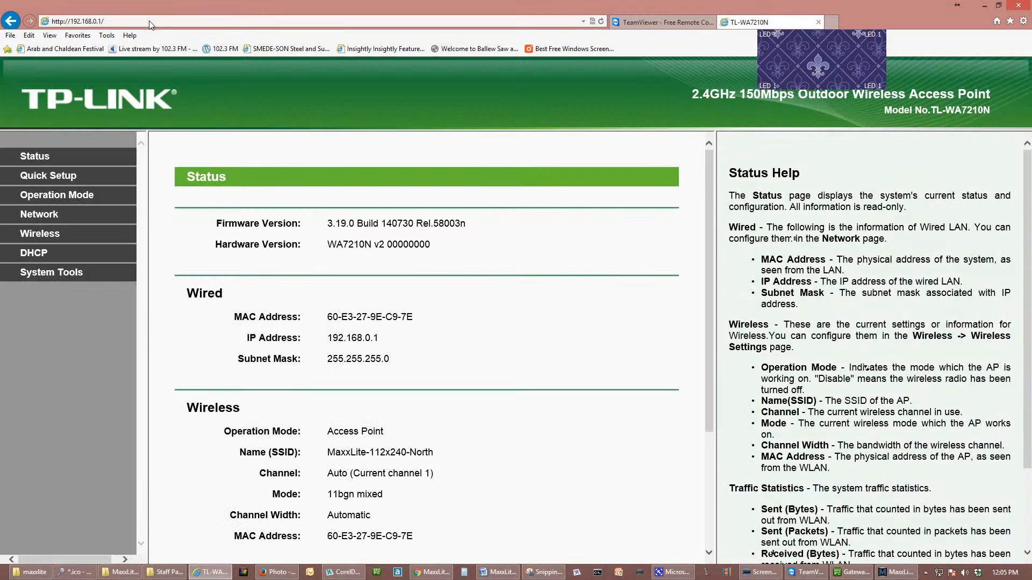
{"action": "left_click", "coordinate": [38, 220]}
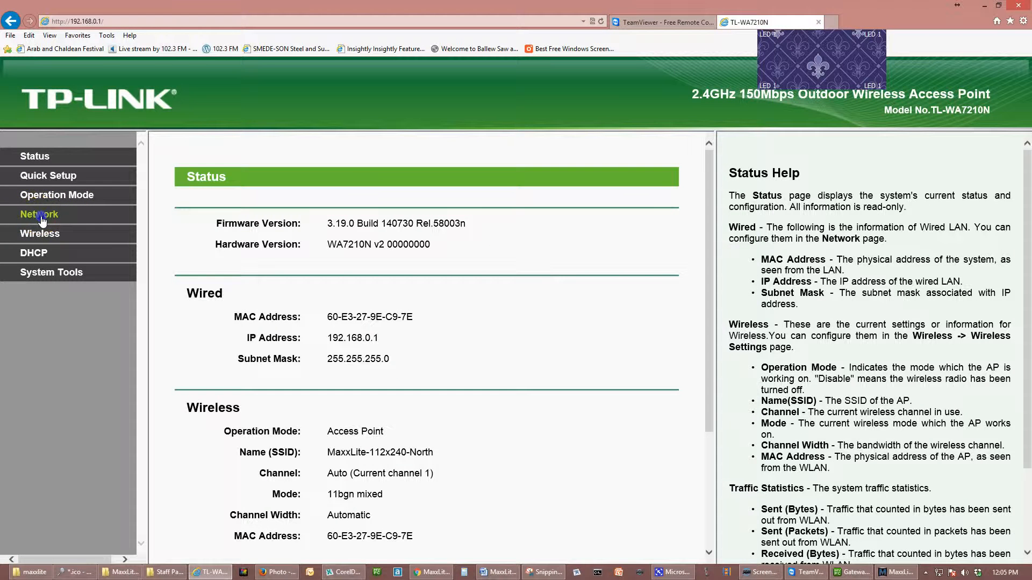
Change the LAN IP from 192.168.0.1 to 192.168.1.1, save, and confirm the reboot
{"action": "left_click", "coordinate": [314, 266]}
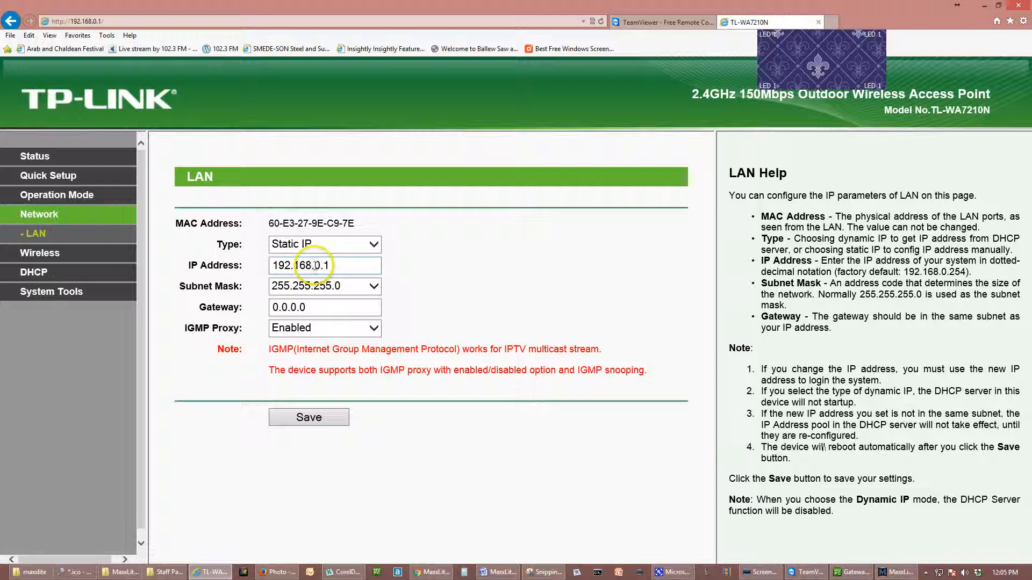
{"action": "double_click", "coordinate": [318, 265]}
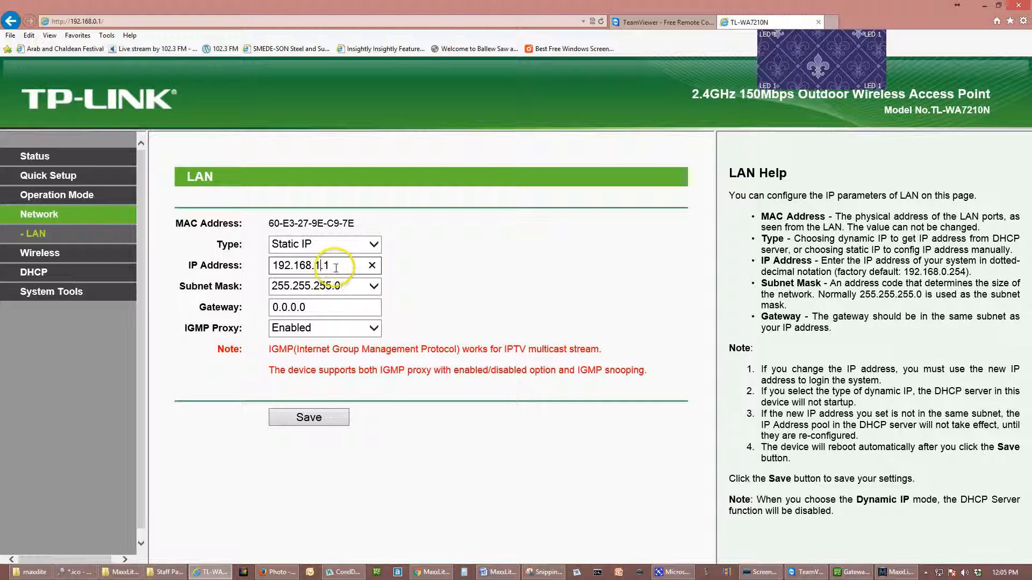
{"action": "left_click", "coordinate": [309, 418]}
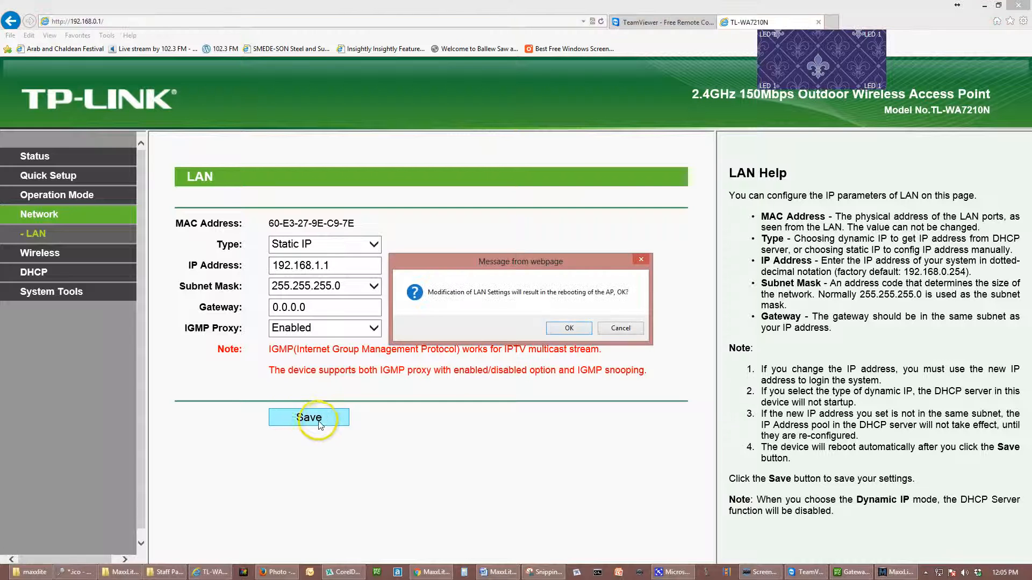
{"action": "left_click", "coordinate": [570, 328]}
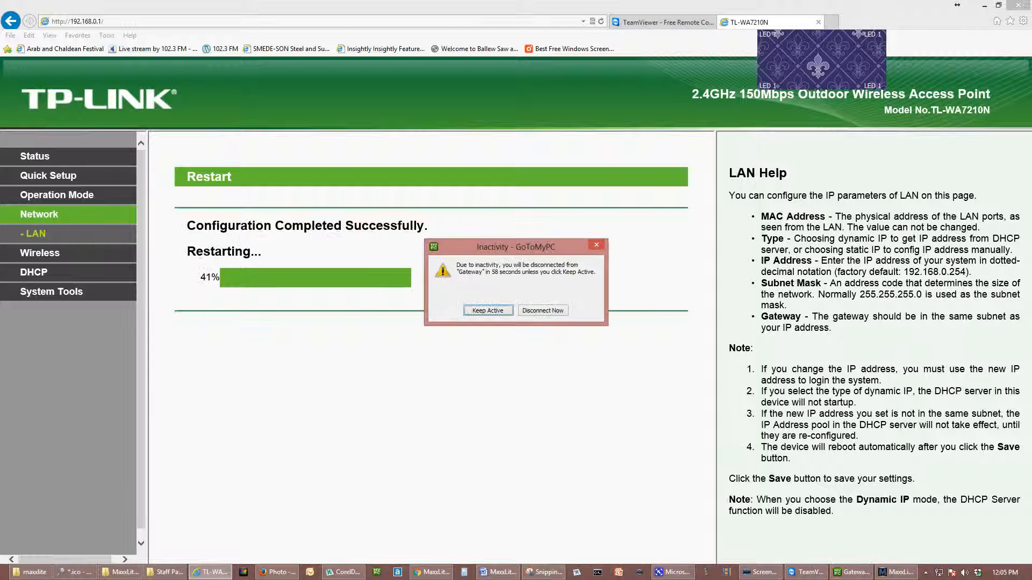
Keep the remote session active during the restart, then minimize the unreachable browser
{"action": "left_click", "coordinate": [489, 310]}
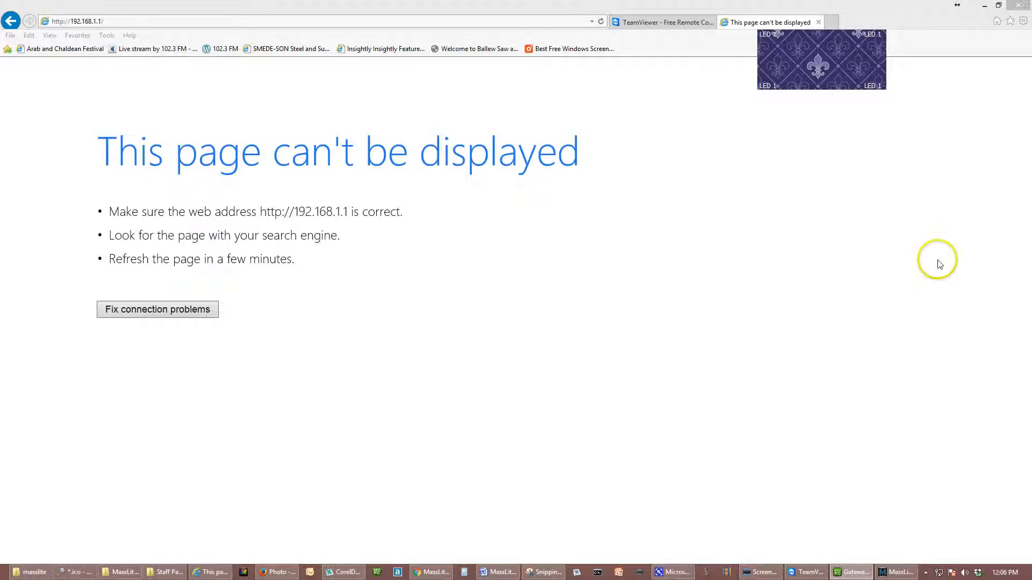
{"action": "left_click", "coordinate": [984, 5]}
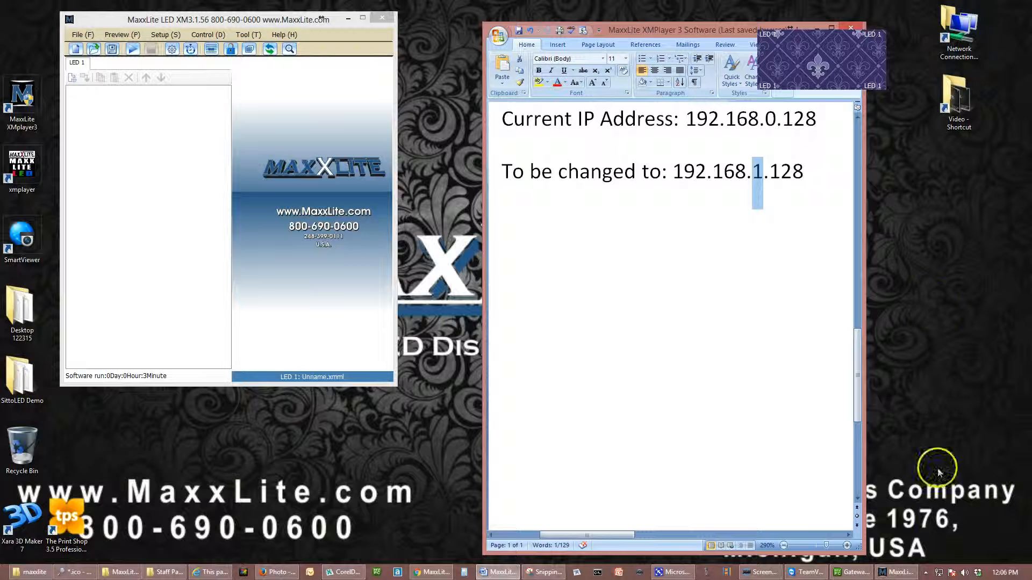
Open the Network and Sharing Center from the tray network icon
{"action": "right_click", "coordinate": [938, 576]}
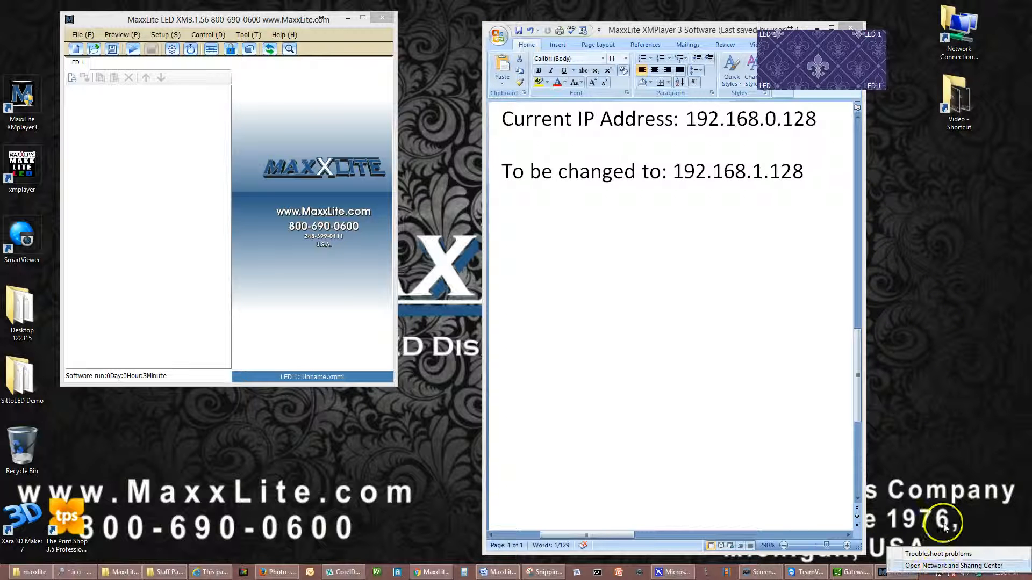
{"action": "left_click", "coordinate": [942, 491]}
{"action": "right_click", "coordinate": [939, 574]}
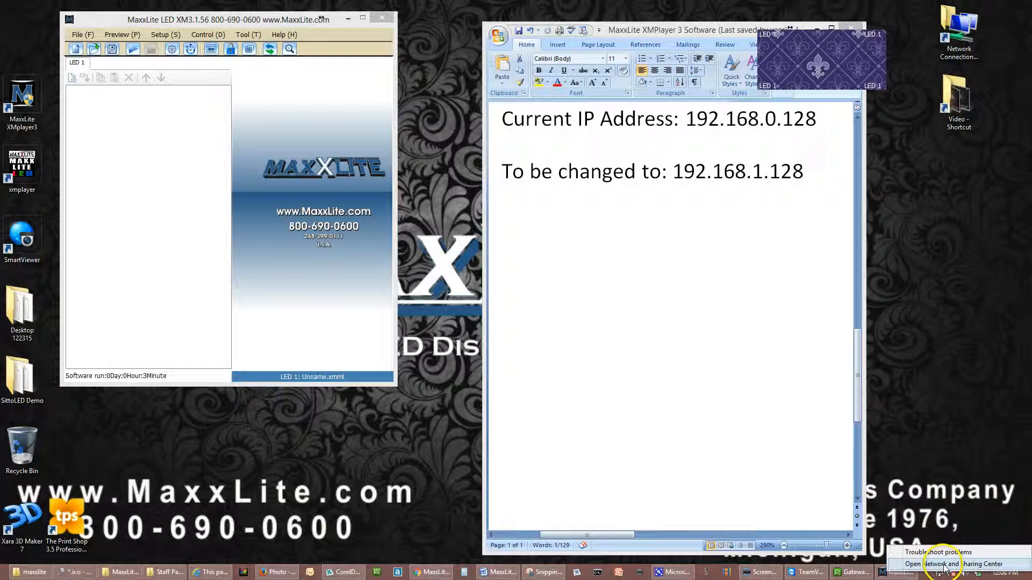
{"action": "left_click", "coordinate": [944, 564]}
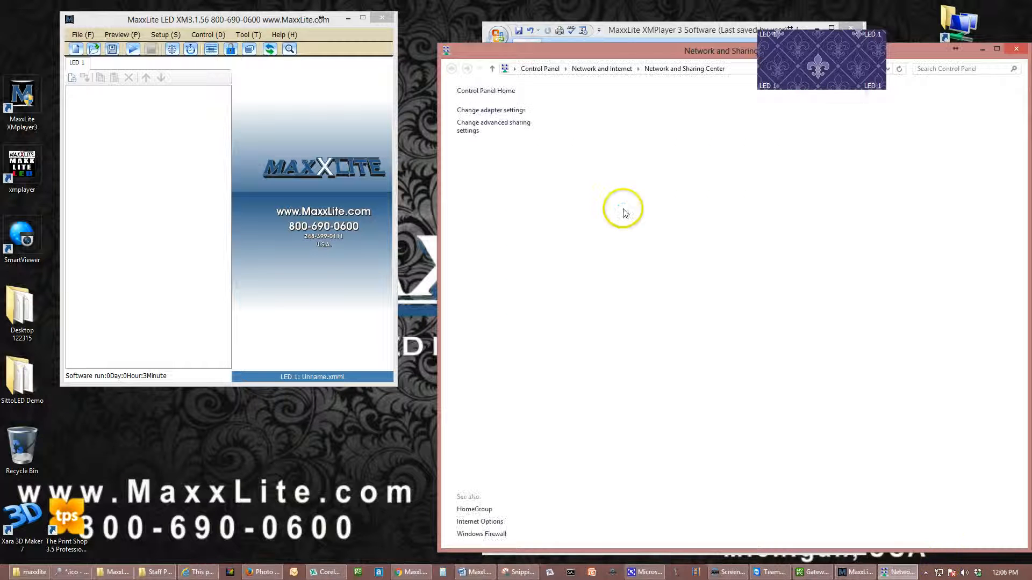
Go to the adapter settings and open the Wi-Fi adapter's Properties
{"action": "left_click", "coordinate": [480, 111]}
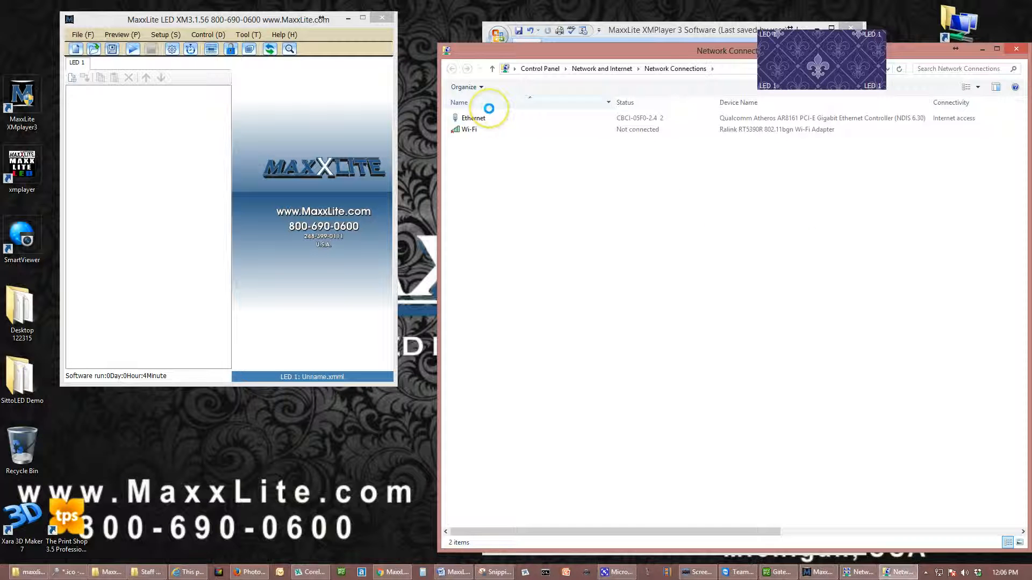
{"action": "left_click", "coordinate": [468, 131]}
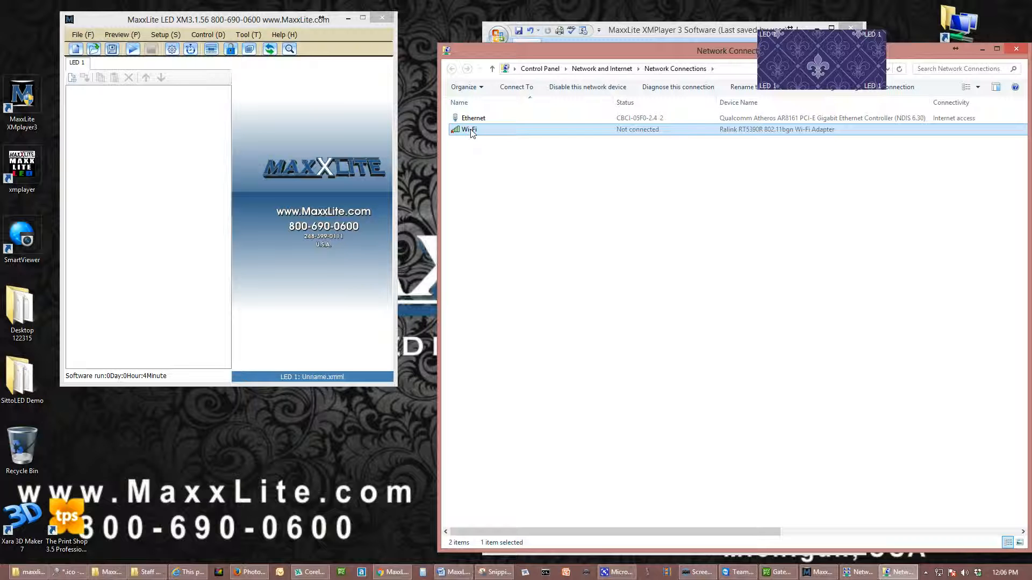
{"action": "right_click", "coordinate": [471, 133]}
{"action": "left_click", "coordinate": [499, 239]}
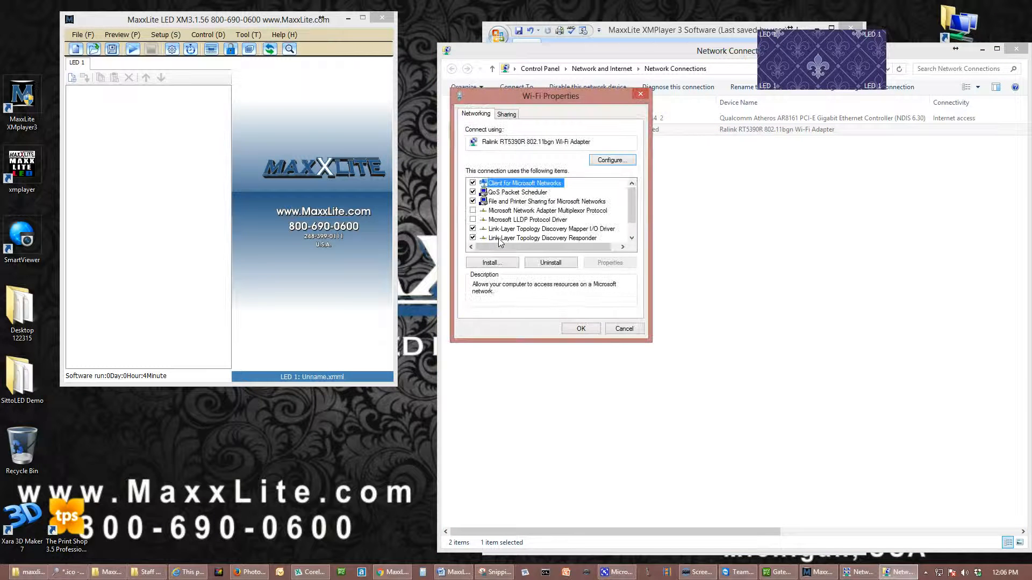
Change the Wi-Fi adapter's IPv4 address third octet to 1, making it 192.168.1.91
{"action": "scroll", "coordinate": [499, 242], "scroll_direction": "down", "scroll_amount": 1}
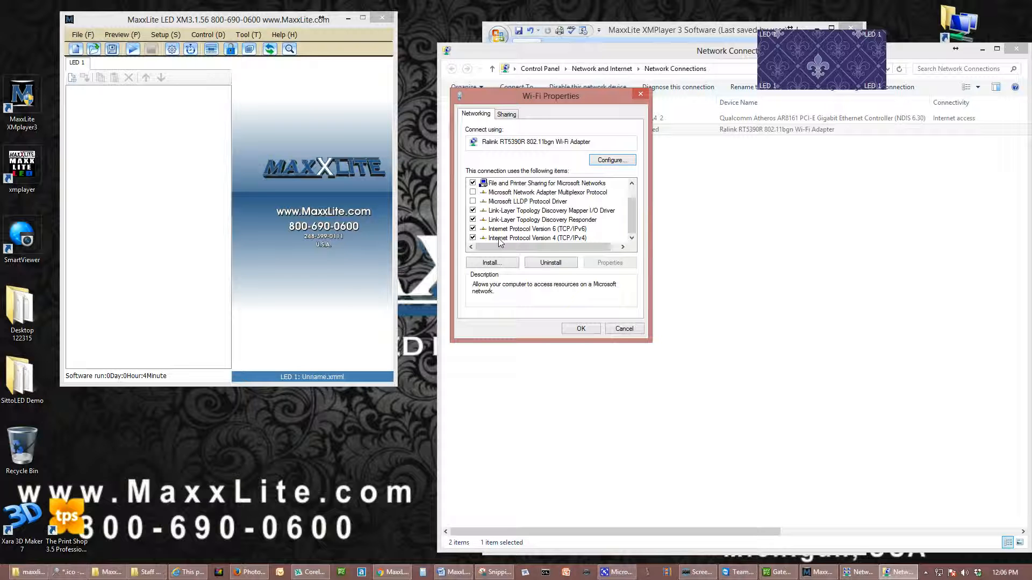
{"action": "left_click", "coordinate": [546, 242]}
{"action": "left_click", "coordinate": [547, 239]}
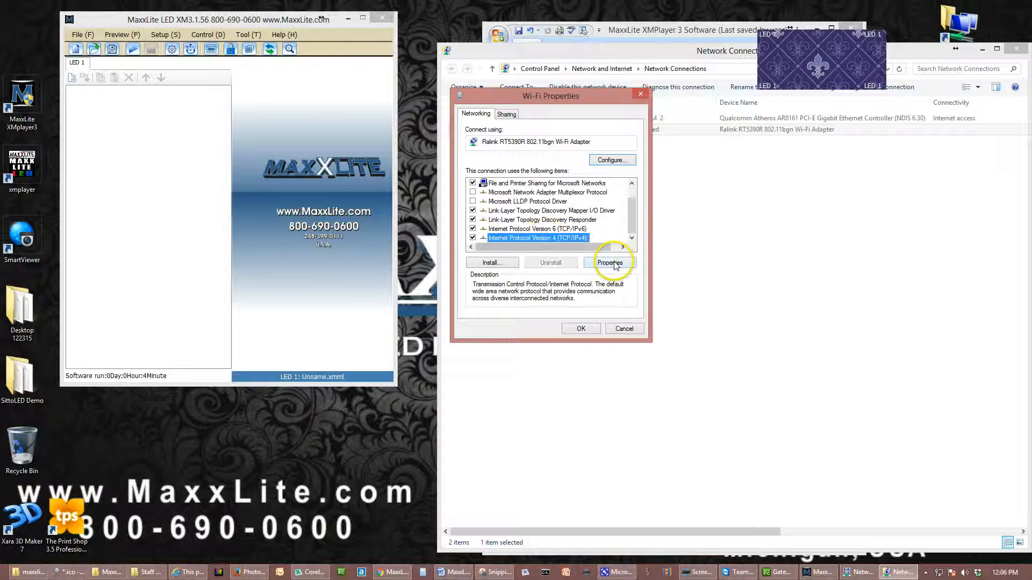
{"action": "left_click", "coordinate": [613, 264]}
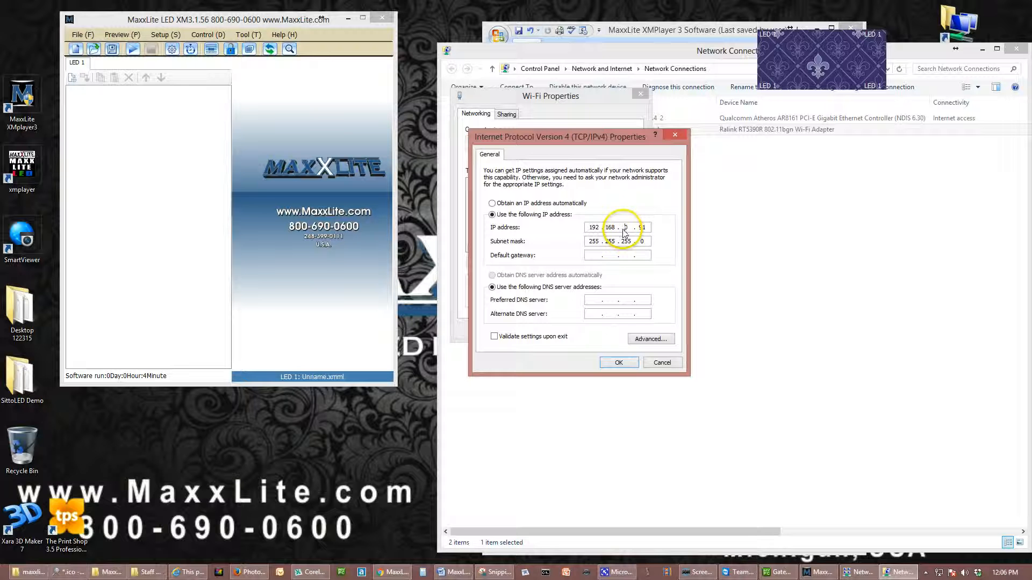
{"action": "double_click", "coordinate": [628, 229]}
{"action": "type", "text": "1"}
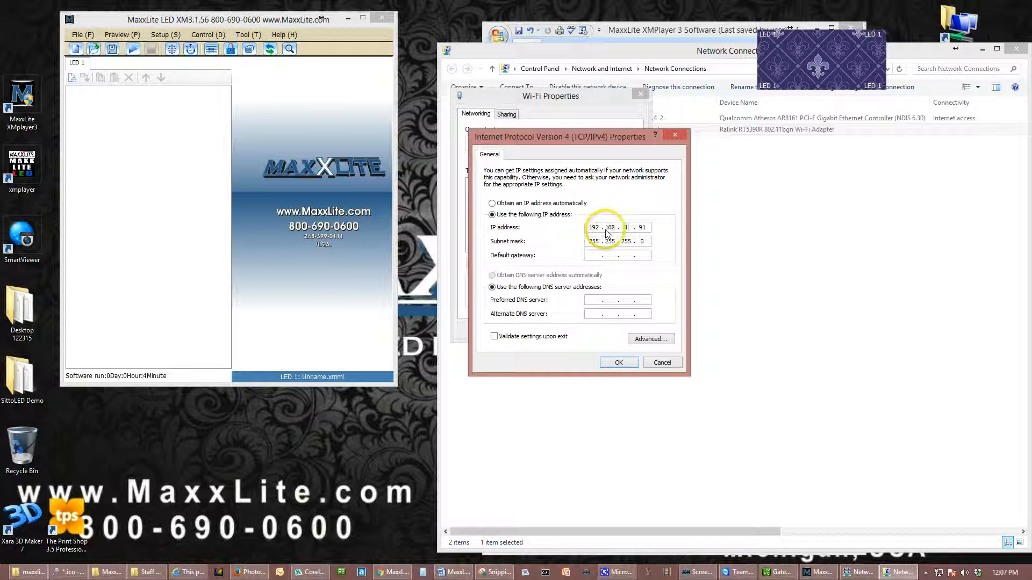
{"action": "double_click", "coordinate": [643, 228]}
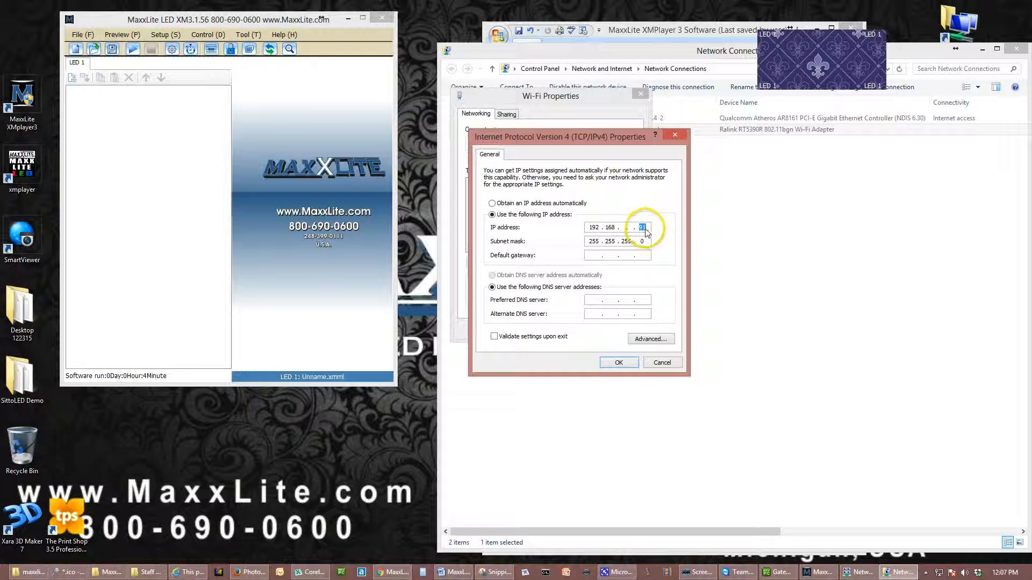
{"action": "left_click_drag", "start_coordinate": [627, 138], "coordinate": [622, 133]}
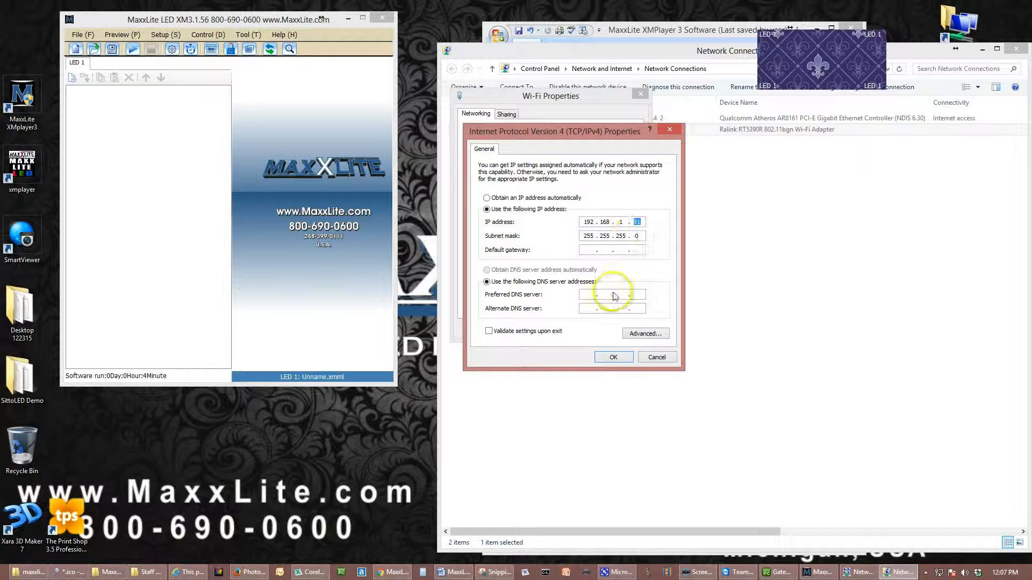
{"action": "left_click", "coordinate": [613, 357]}
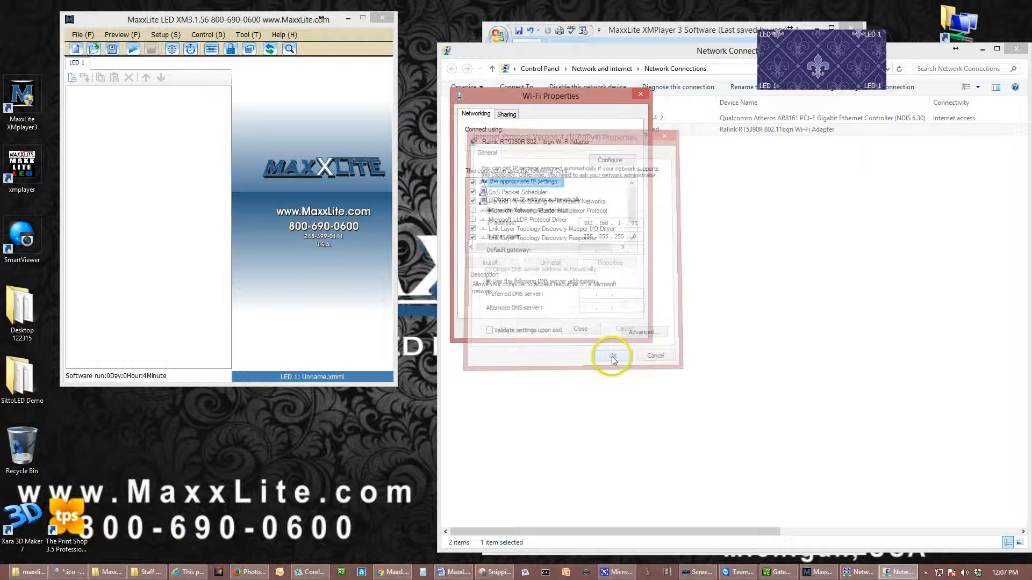
Close the adapter properties, Network Connections and Network and Sharing Center windows
{"action": "left_click", "coordinate": [583, 329]}
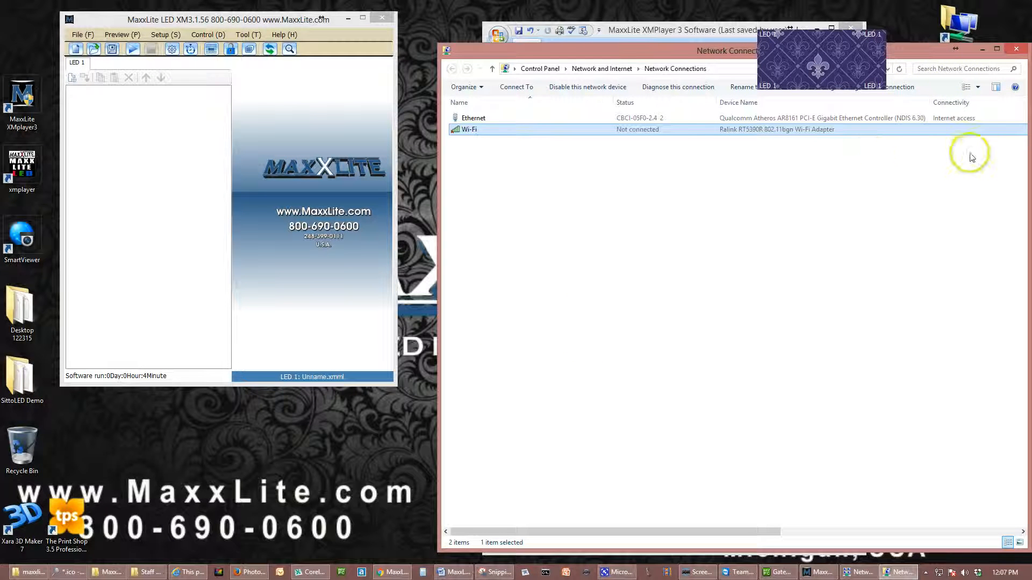
{"action": "left_click_drag", "start_coordinate": [915, 55], "coordinate": [584, 71]}
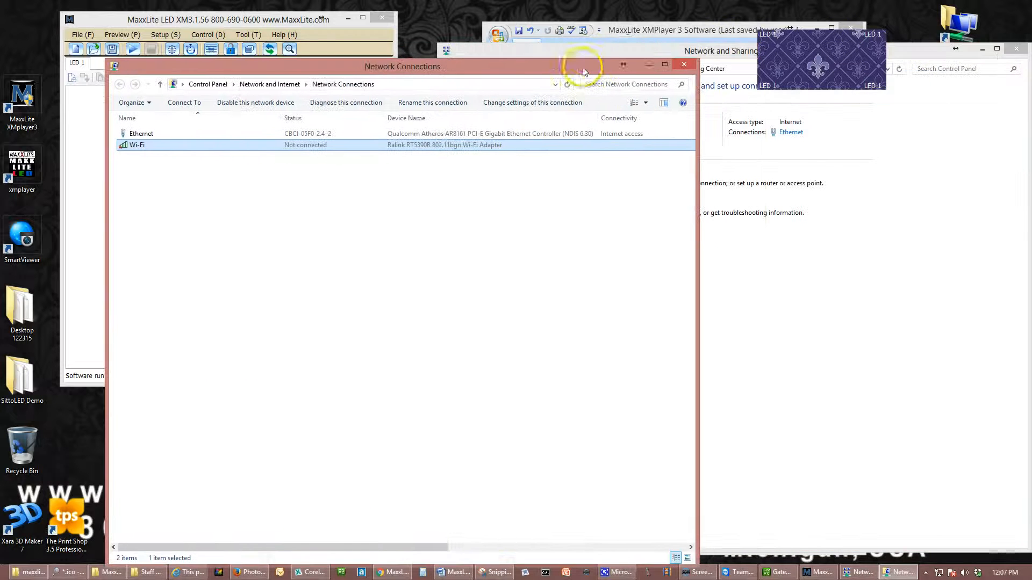
{"action": "left_click", "coordinate": [685, 67]}
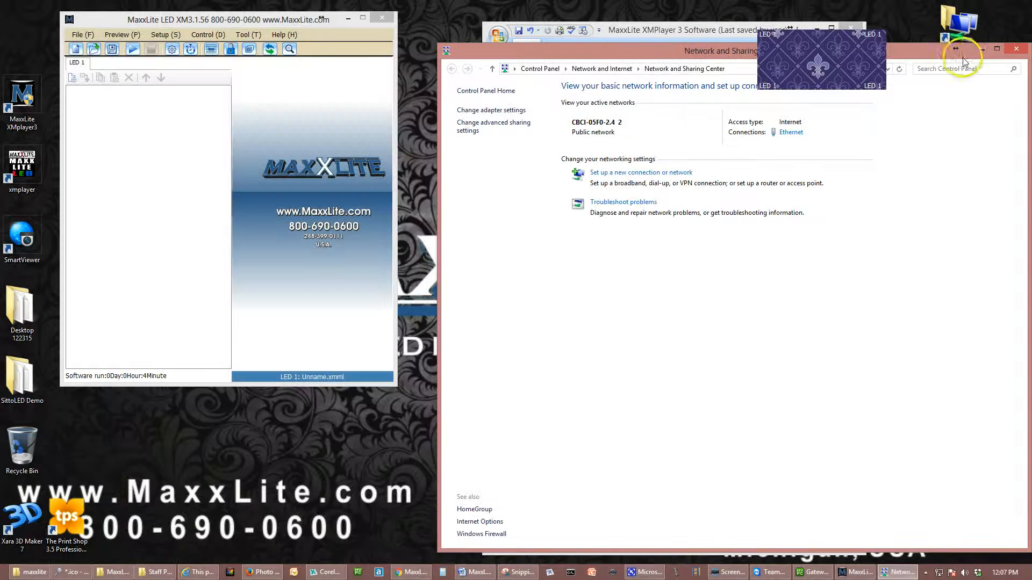
{"action": "left_click", "coordinate": [1015, 48]}
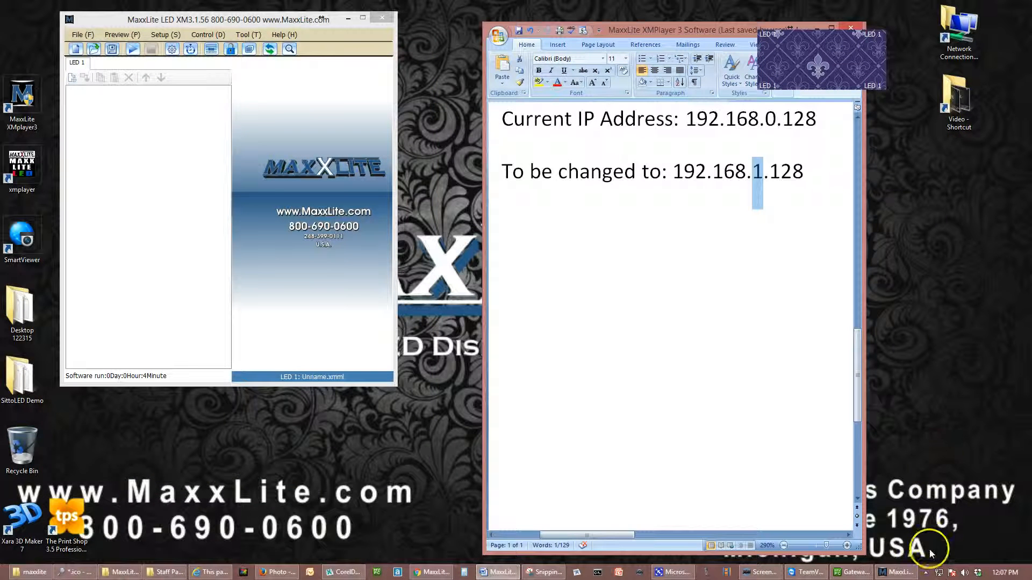
Connect the PC to the MaxxLite-112x240-North Wi-Fi network
{"action": "left_click", "coordinate": [939, 572]}
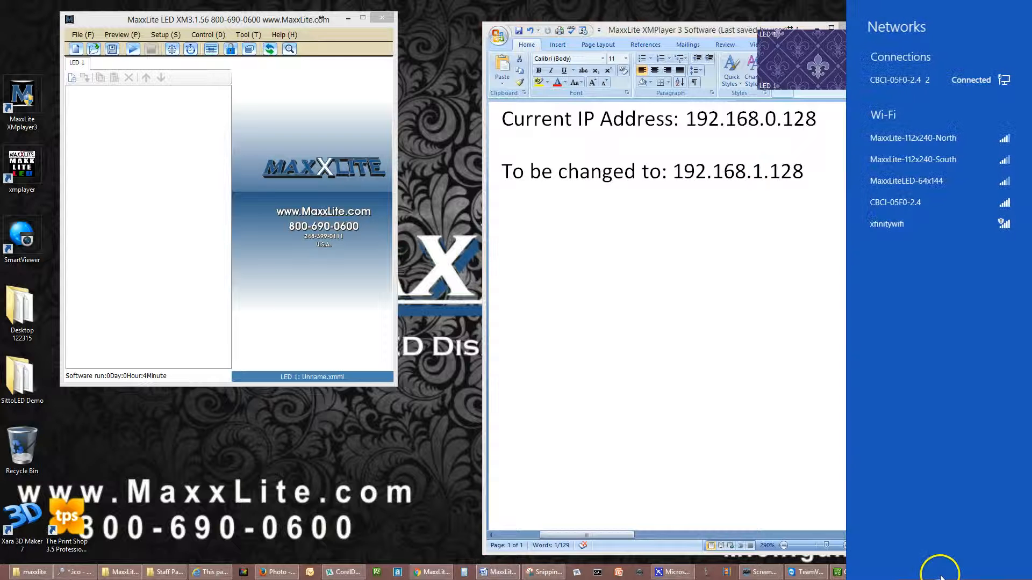
{"action": "left_click", "coordinate": [929, 139]}
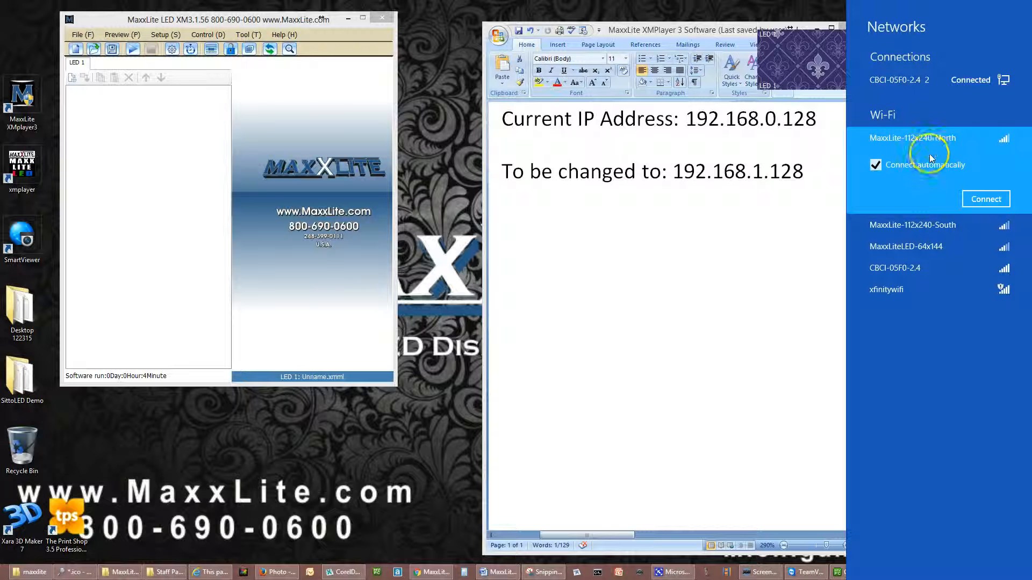
{"action": "left_click", "coordinate": [985, 199]}
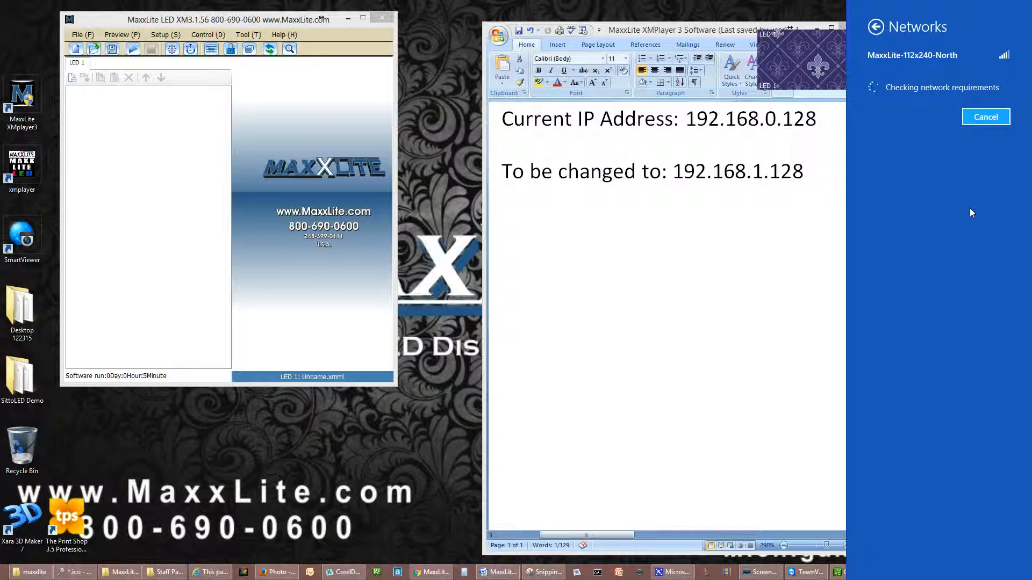
Dismiss the networks panel and start a new line in the IP address notes
{"action": "left_click", "coordinate": [817, 195]}
{"action": "left_click", "coordinate": [801, 172]}
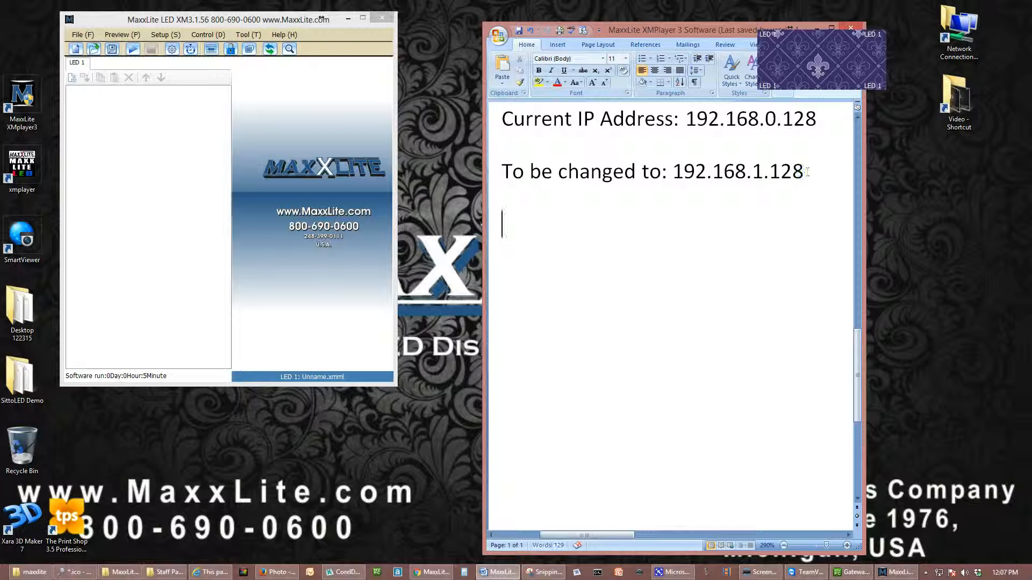
{"action": "key", "text": "Return"}
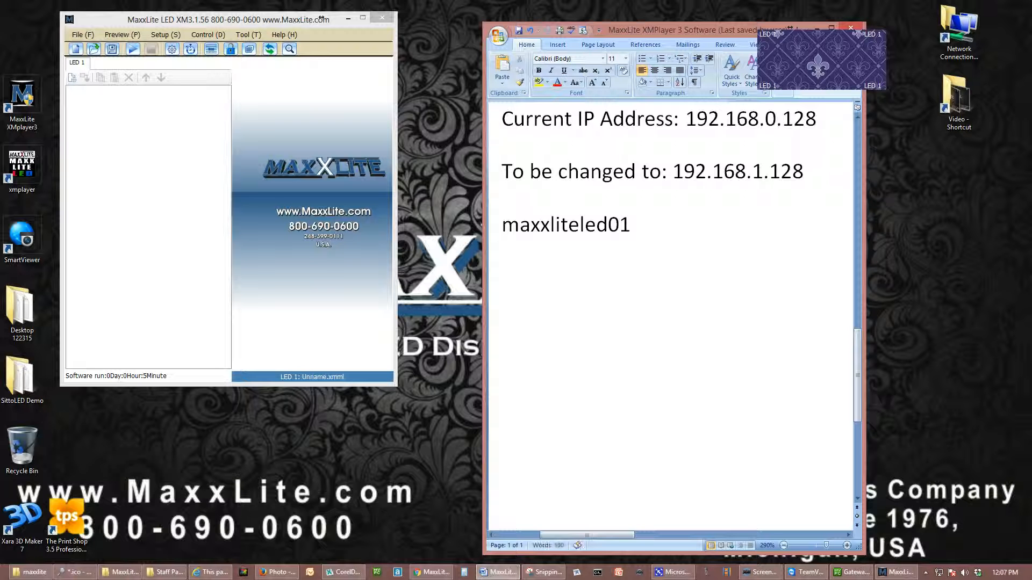
Close the limited-connection notice and disconnect from MaxxLite-112x240-North
{"action": "left_click", "coordinate": [937, 573]}
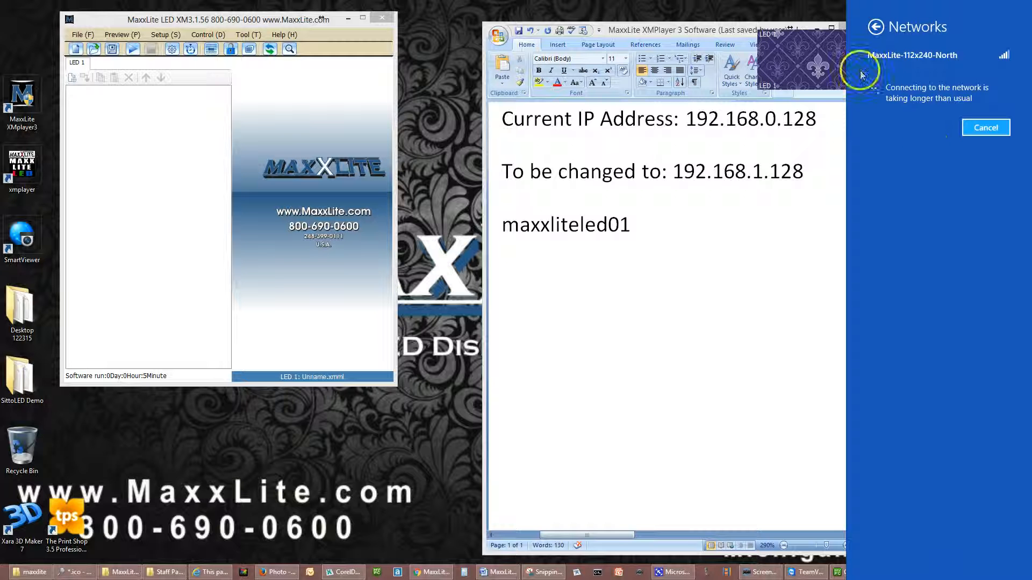
{"action": "left_click", "coordinate": [669, 32]}
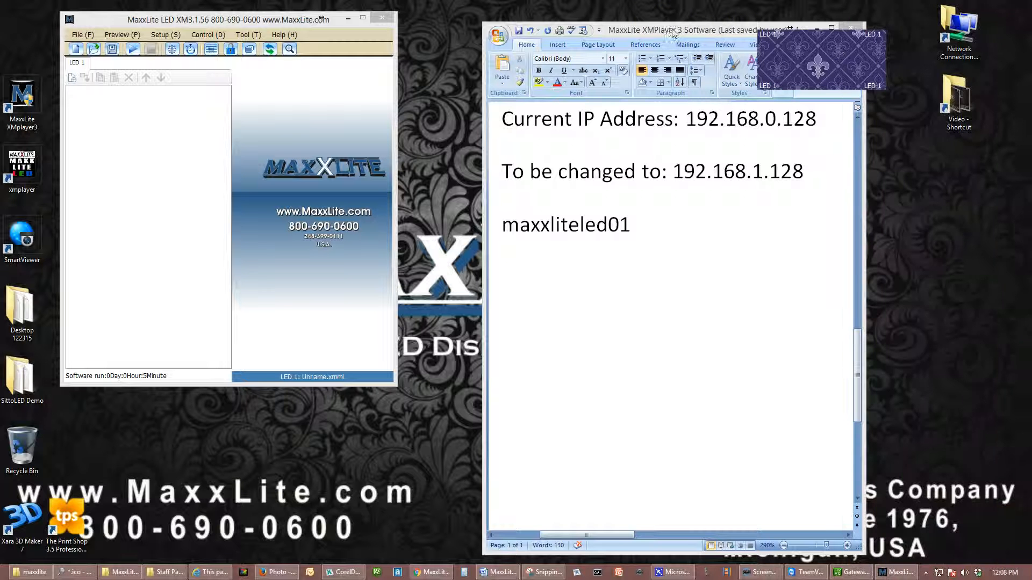
{"action": "left_click", "coordinate": [939, 574]}
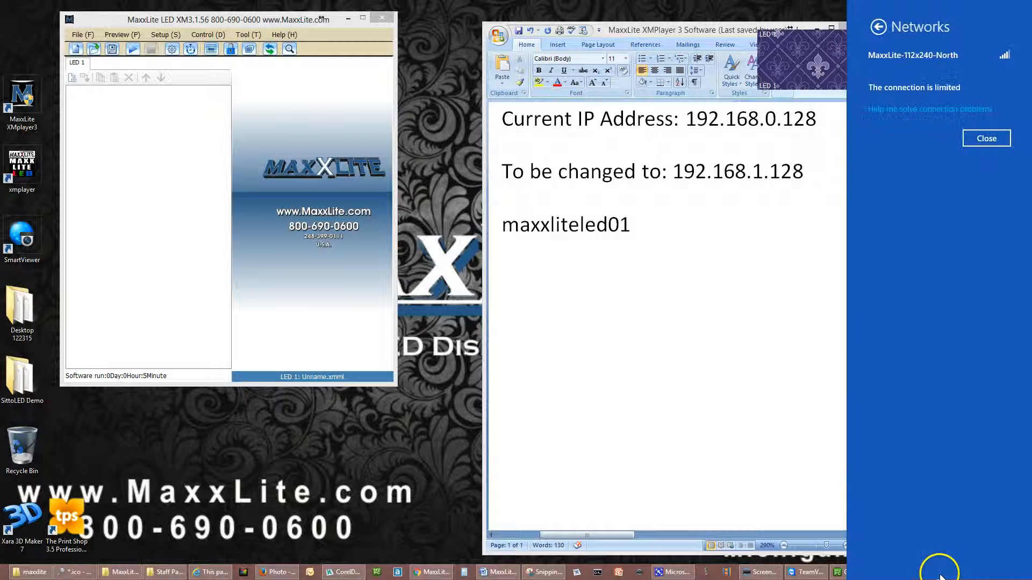
{"action": "left_click", "coordinate": [986, 140]}
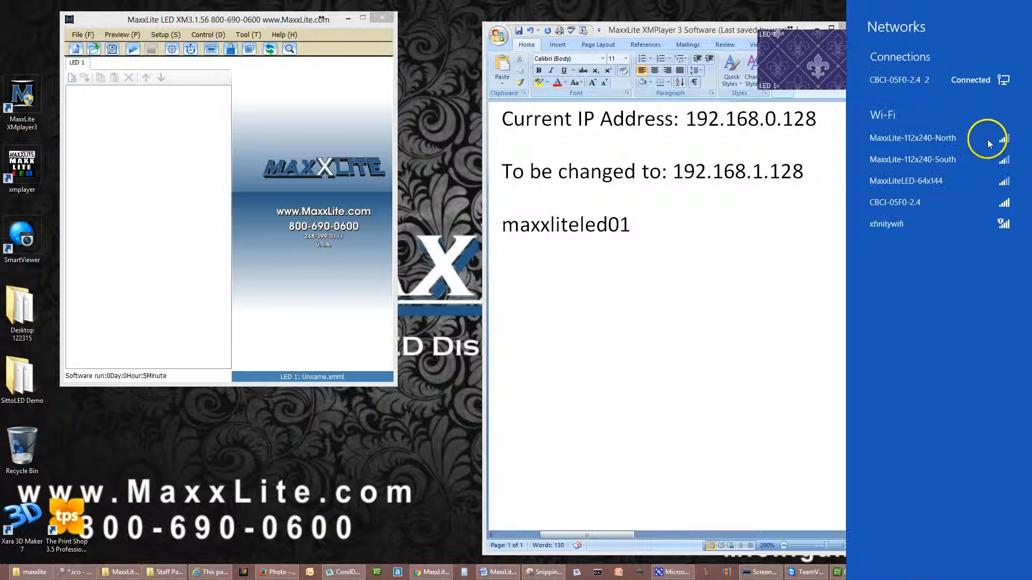
{"action": "left_click", "coordinate": [932, 141]}
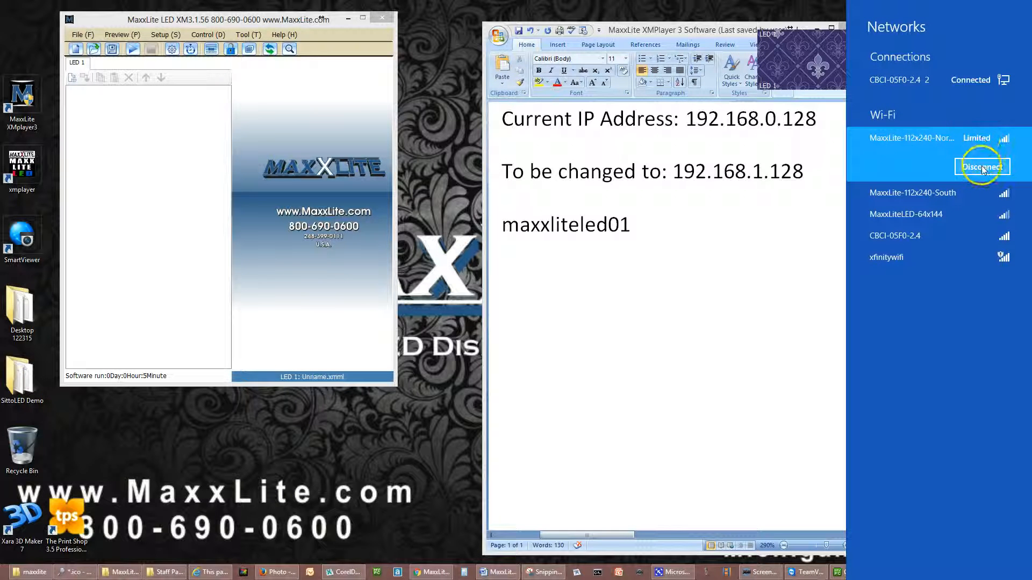
{"action": "left_click", "coordinate": [790, 171]}
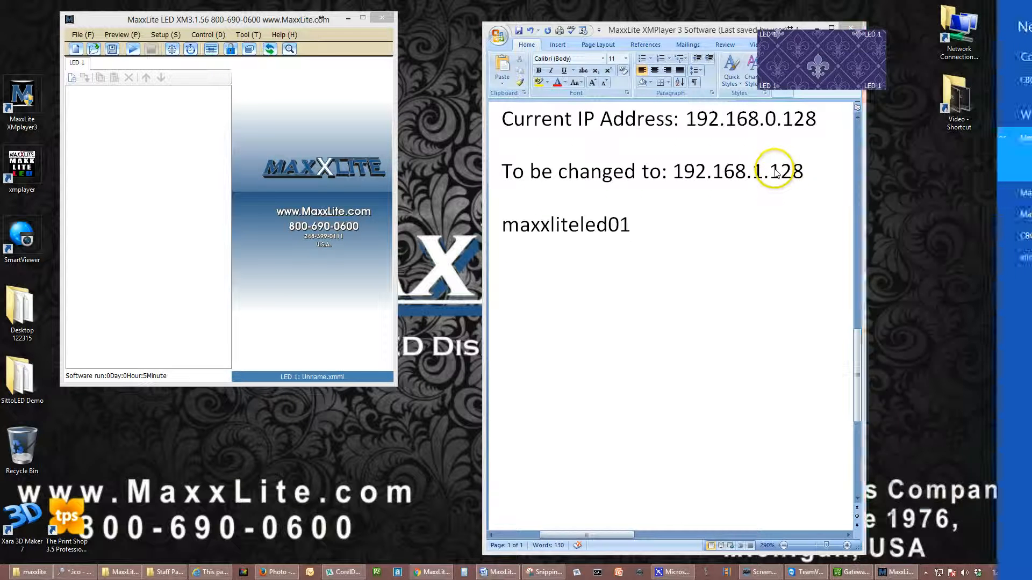
Run Control > Search for devices in MaxxLite and accept the 'Found: 1 device(s)' result
{"action": "left_click_drag", "start_coordinate": [798, 171], "coordinate": [755, 170]}
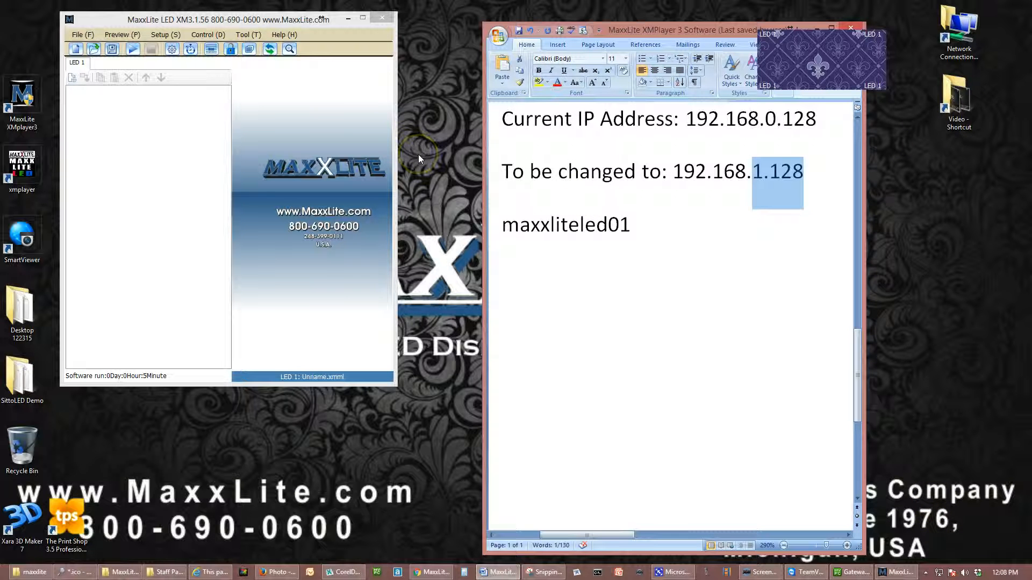
{"action": "key", "text": "alt+Tab"}
{"action": "key", "text": "alt+d"}
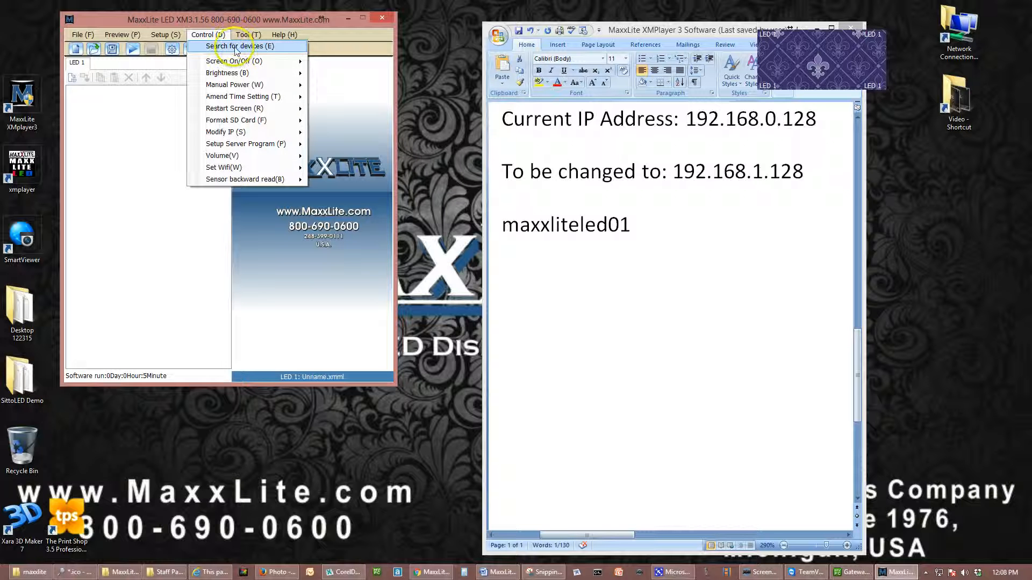
{"action": "left_click", "coordinate": [236, 48]}
{"action": "left_click", "coordinate": [179, 233]}
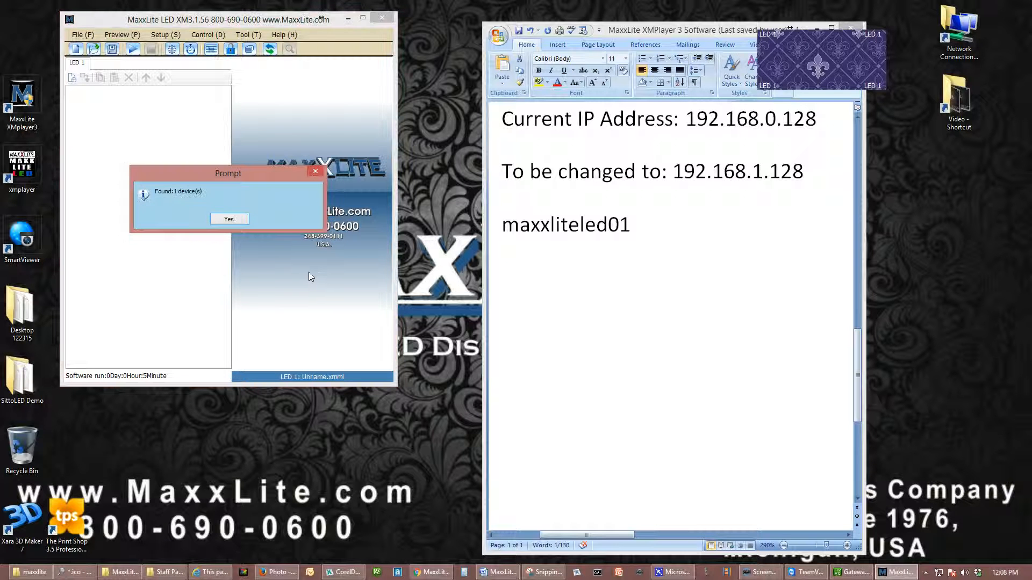
{"action": "left_click", "coordinate": [156, 200]}
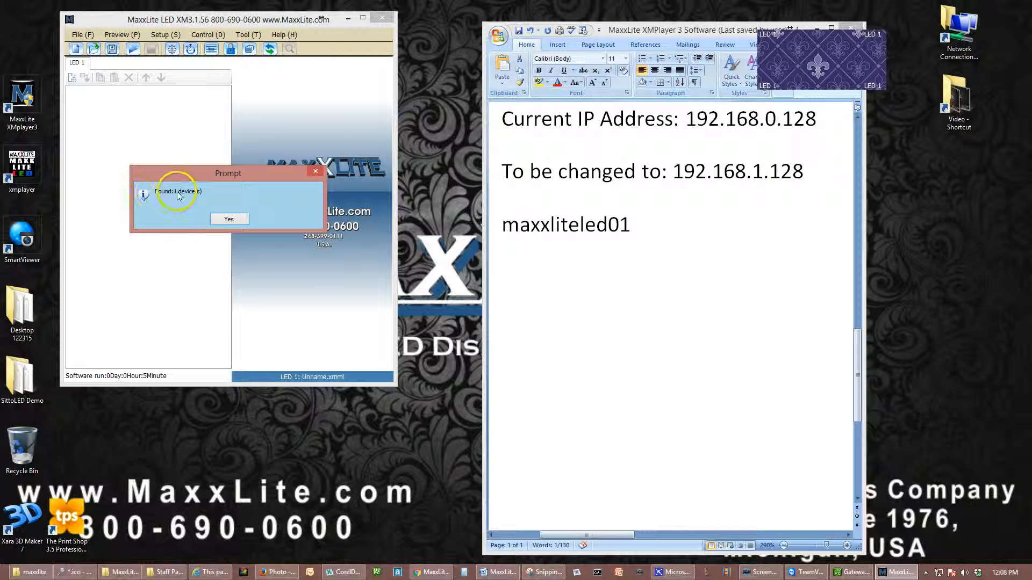
{"action": "left_click", "coordinate": [228, 220]}
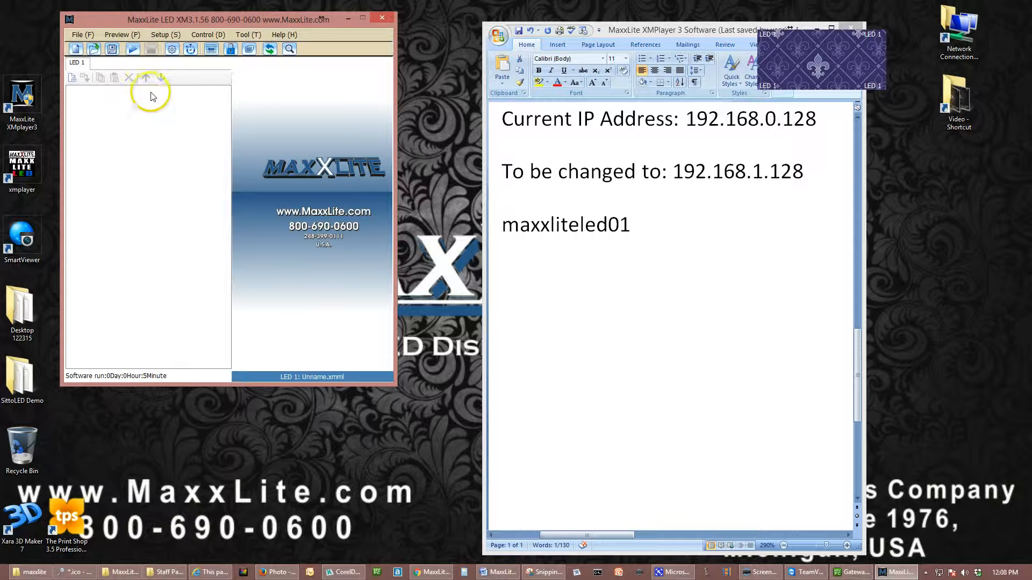
{"action": "left_click", "coordinate": [80, 35]}
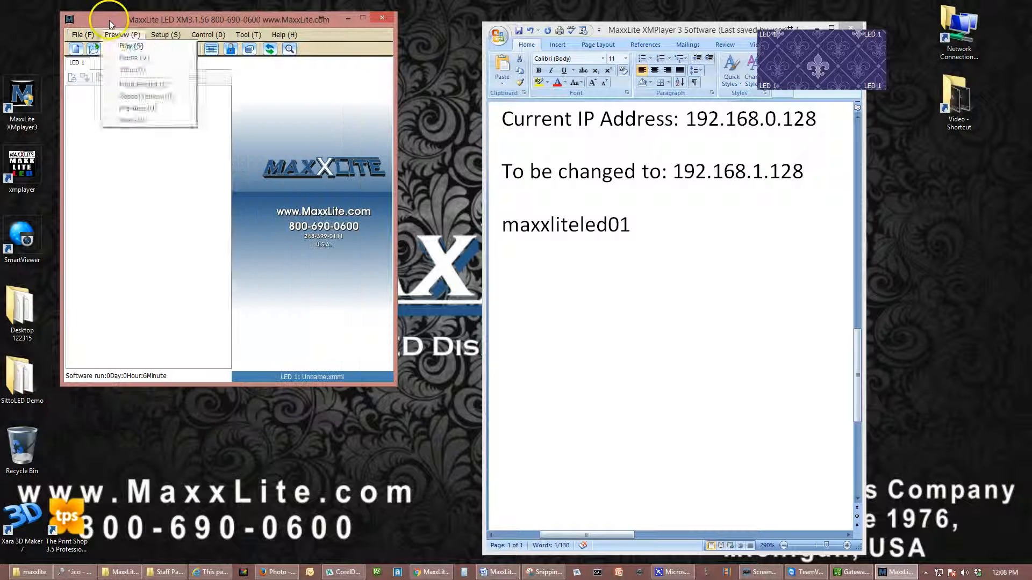
Add Program Screen Page 1 with a Multifunction area showing shutterstock_353075909.jpg
{"action": "left_click", "coordinate": [108, 20]}
{"action": "left_click", "coordinate": [75, 50]}
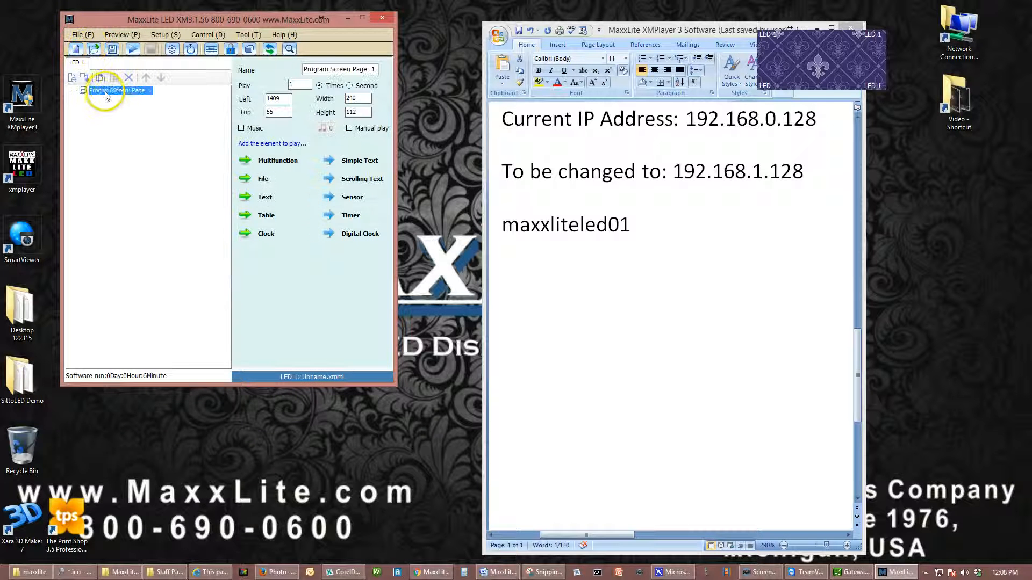
{"action": "left_click", "coordinate": [275, 162]}
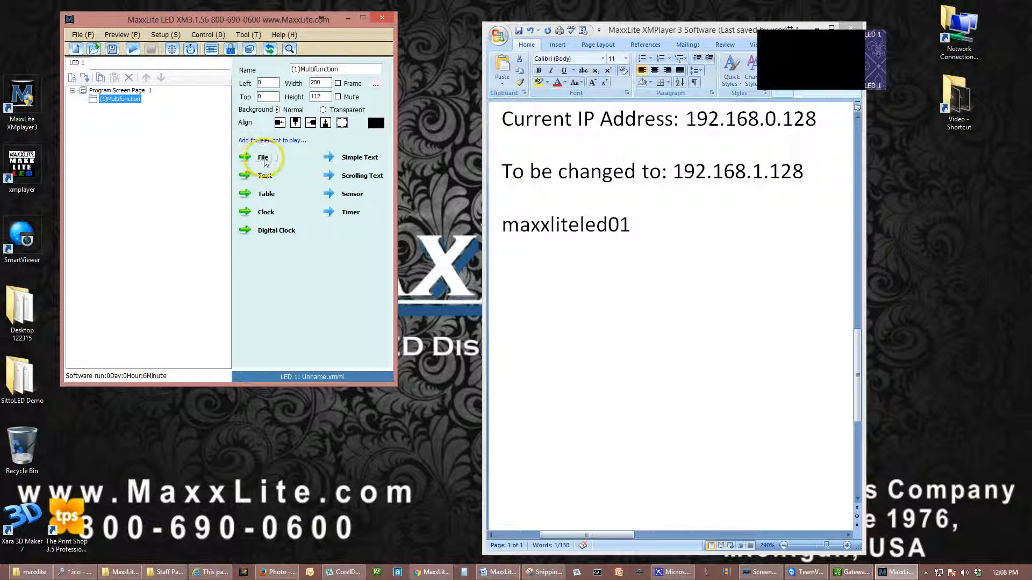
{"action": "left_click", "coordinate": [263, 158]}
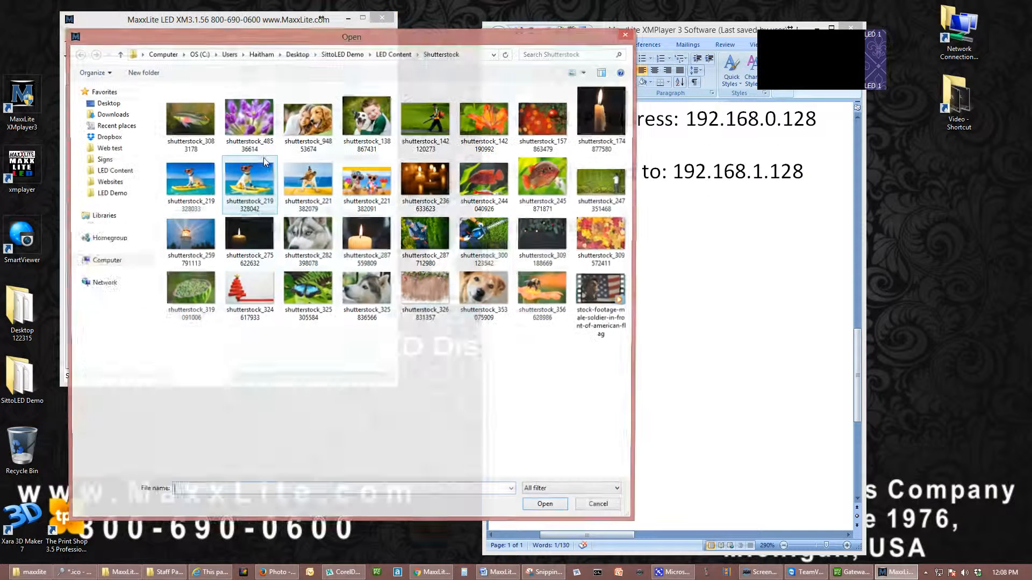
{"action": "left_click", "coordinate": [489, 290]}
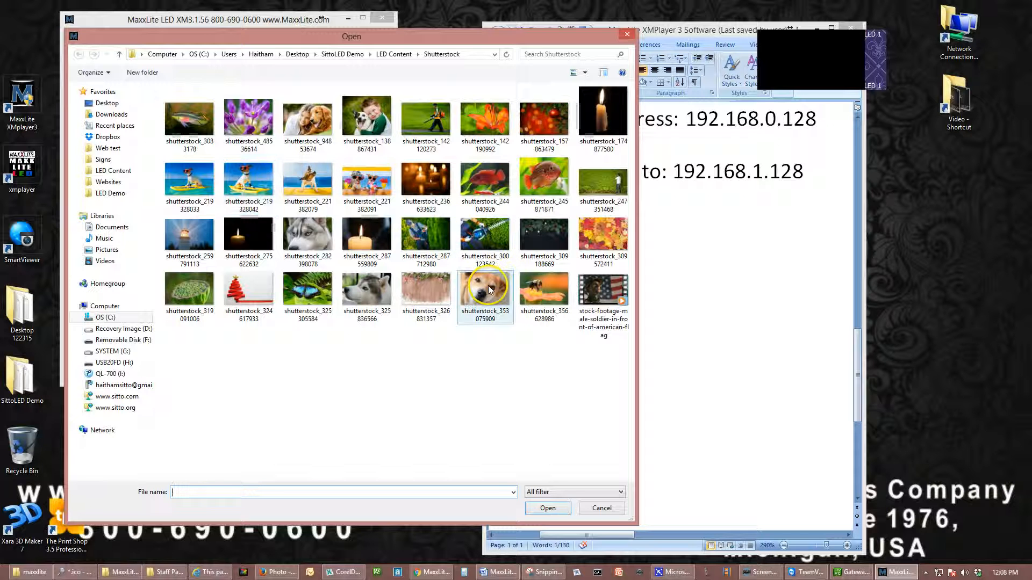
{"action": "double_click", "coordinate": [489, 290]}
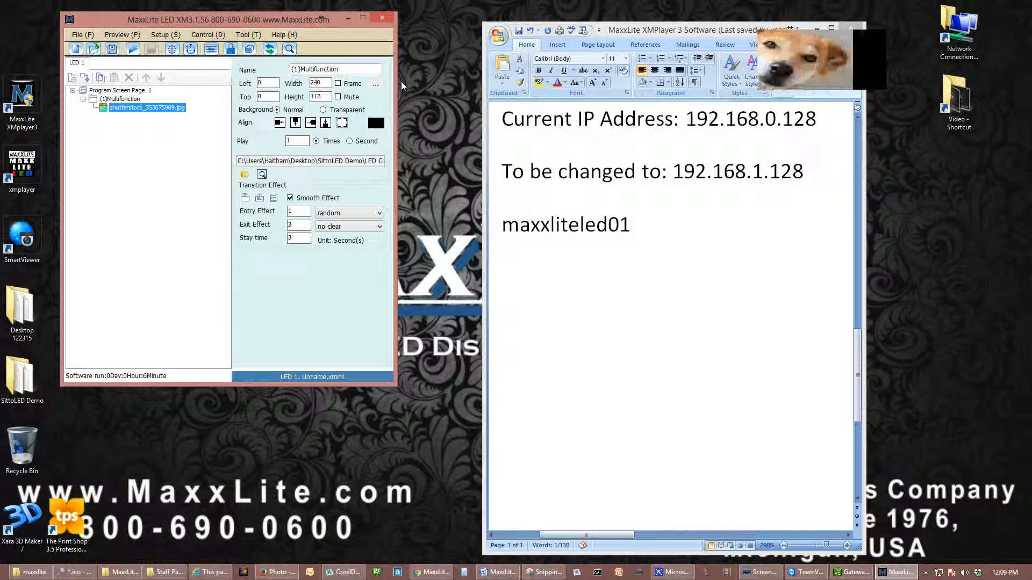
{"action": "key", "text": "alt+f"}
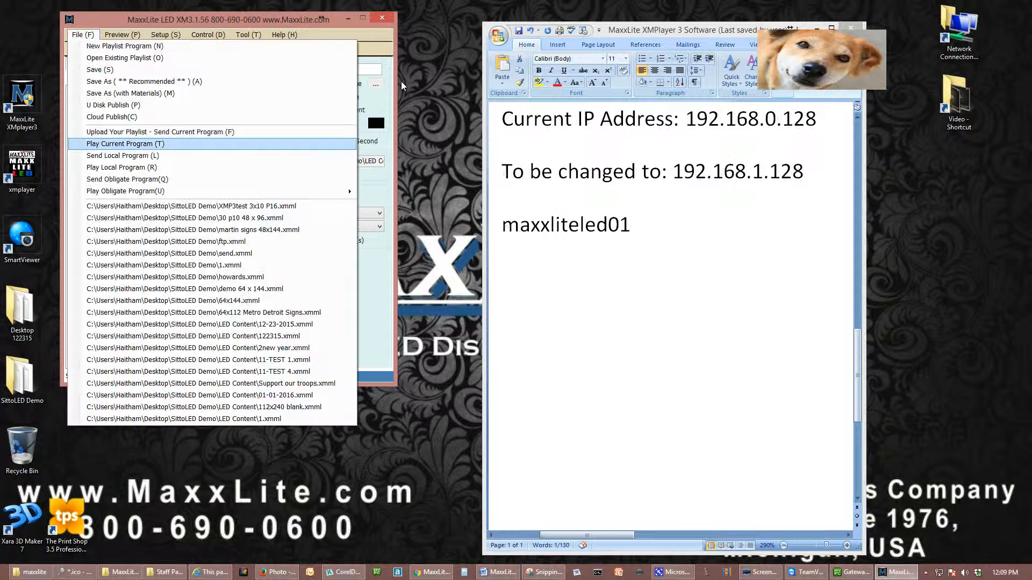
Upload the playlist to controller 192.168.1.128, confirm storage type, and close after Send Completed
{"action": "left_click", "coordinate": [114, 132]}
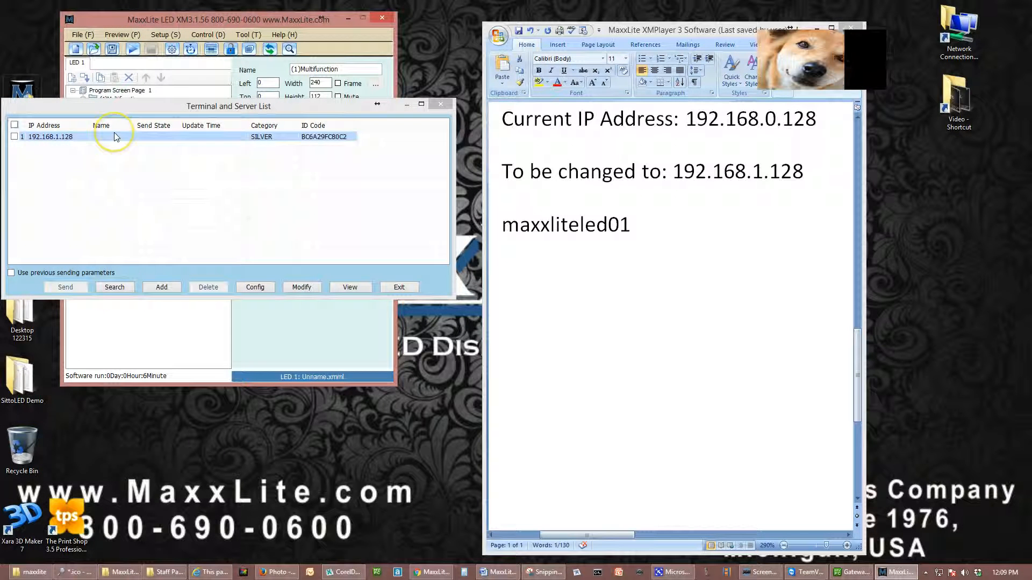
{"action": "left_click", "coordinate": [115, 288]}
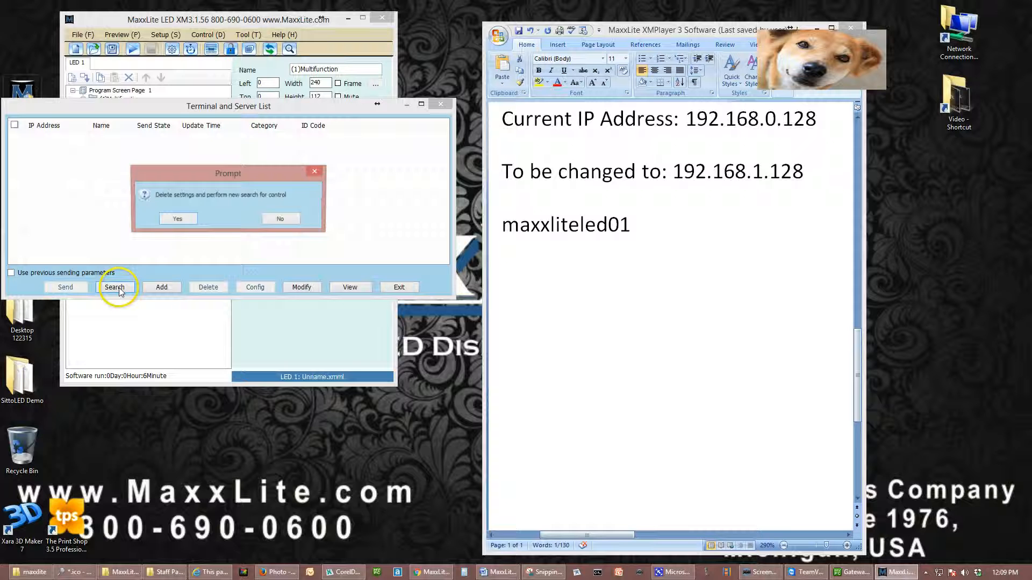
{"action": "left_click", "coordinate": [177, 218]}
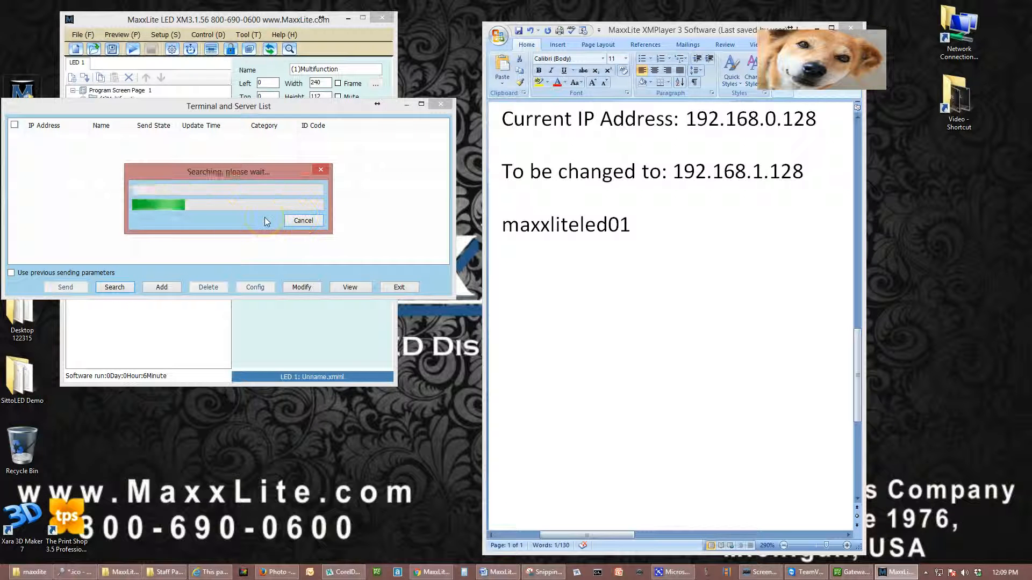
{"action": "left_click", "coordinate": [22, 137]}
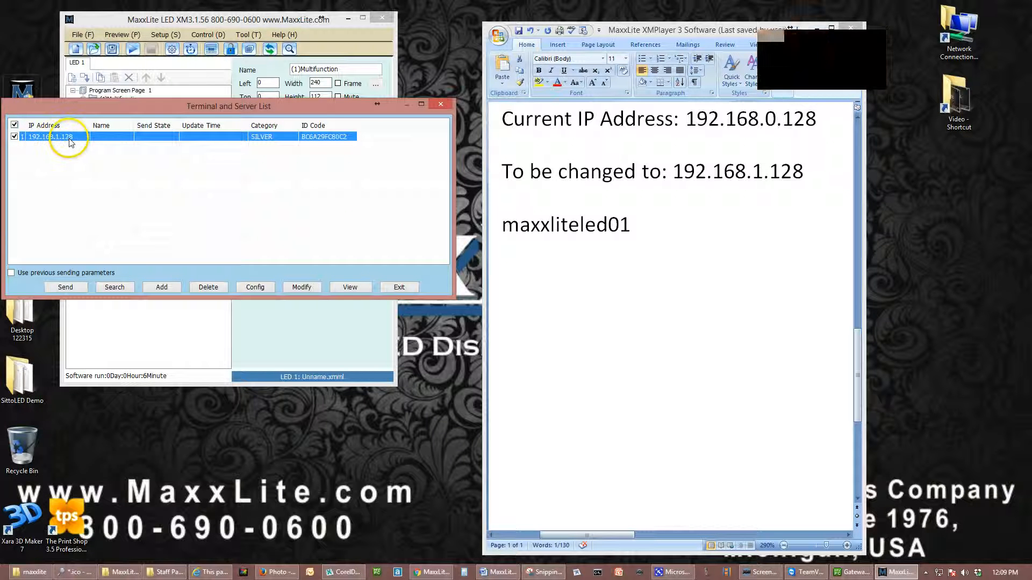
{"action": "left_click", "coordinate": [66, 287]}
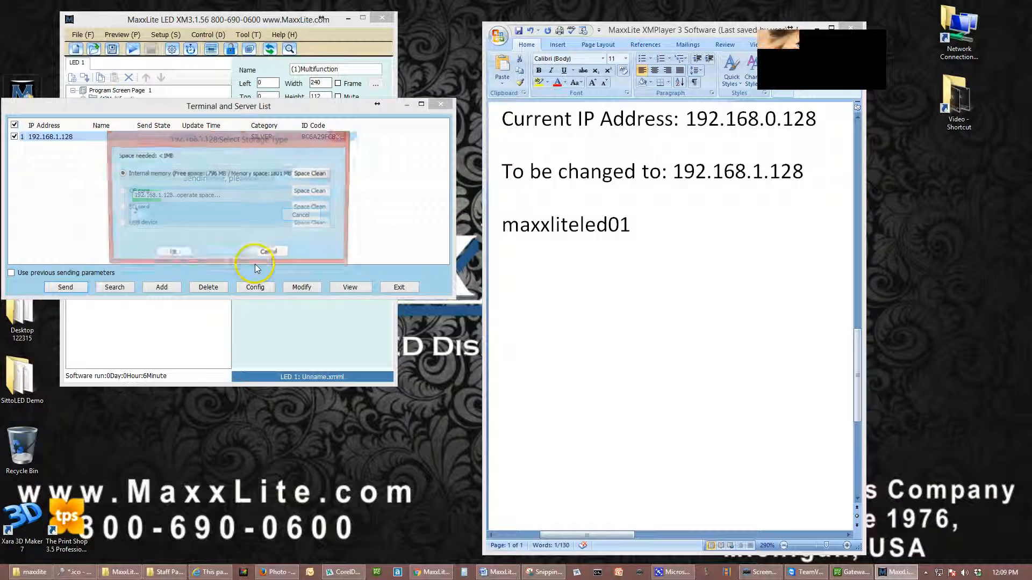
{"action": "left_click", "coordinate": [170, 254]}
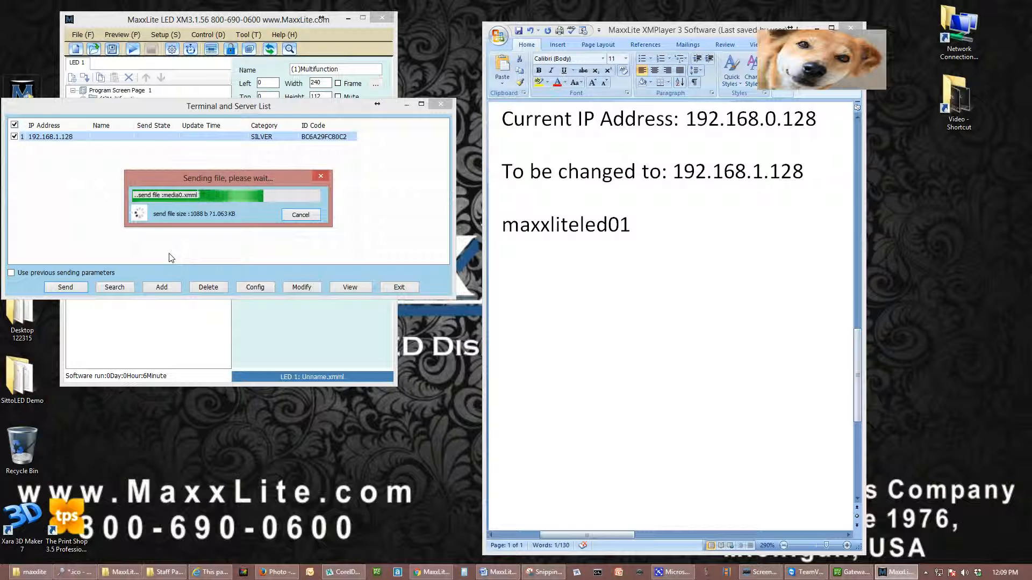
{"action": "left_click_drag", "start_coordinate": [179, 125], "coordinate": [220, 129]}
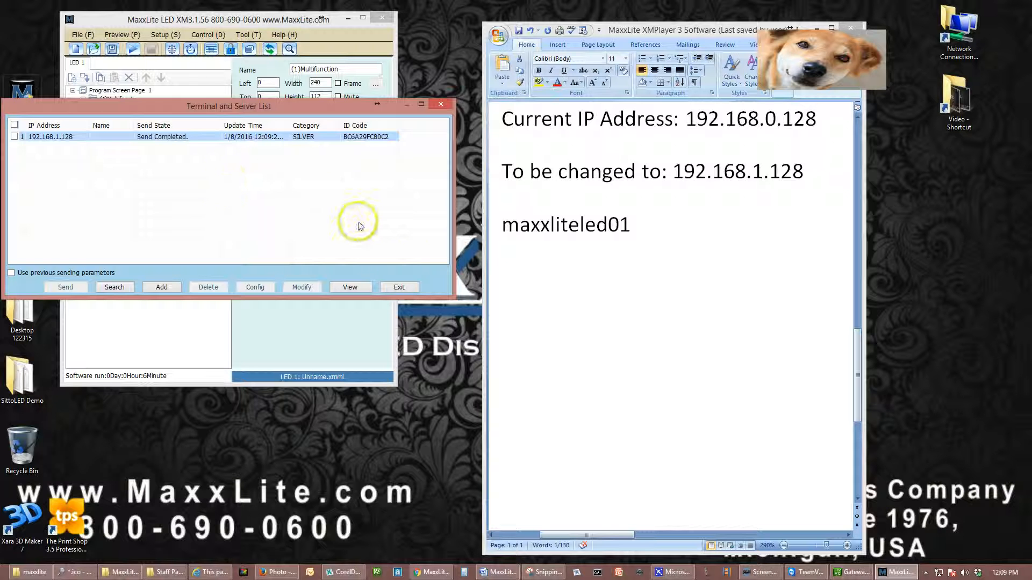
{"action": "left_click", "coordinate": [399, 285]}
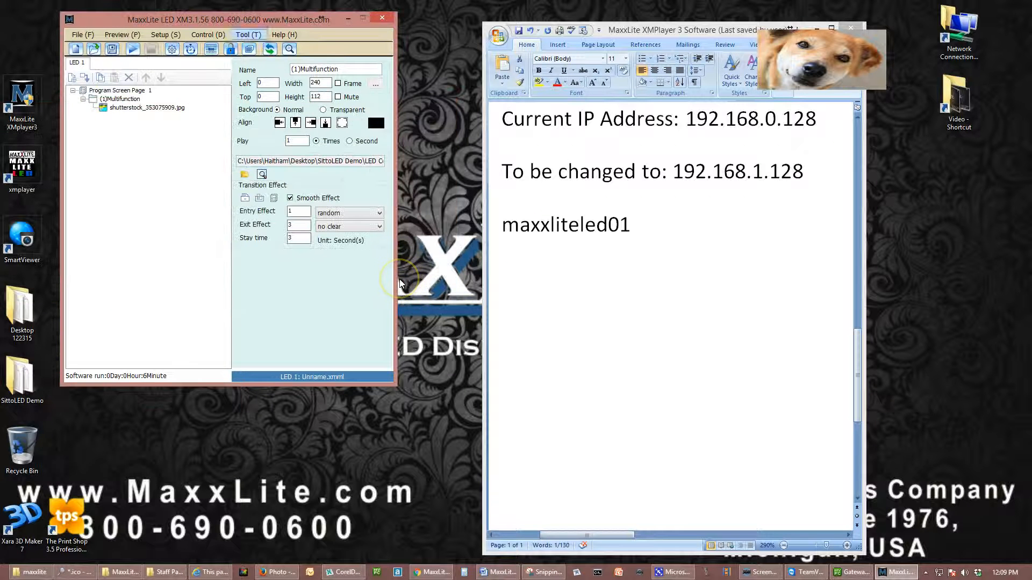
Drag the MaxxLite window right so it sits beside the Word notes
{"action": "left_click_drag", "start_coordinate": [247, 21], "coordinate": [325, 34]}
{"action": "left_click_drag", "start_coordinate": [399, 31], "coordinate": [404, 28]}
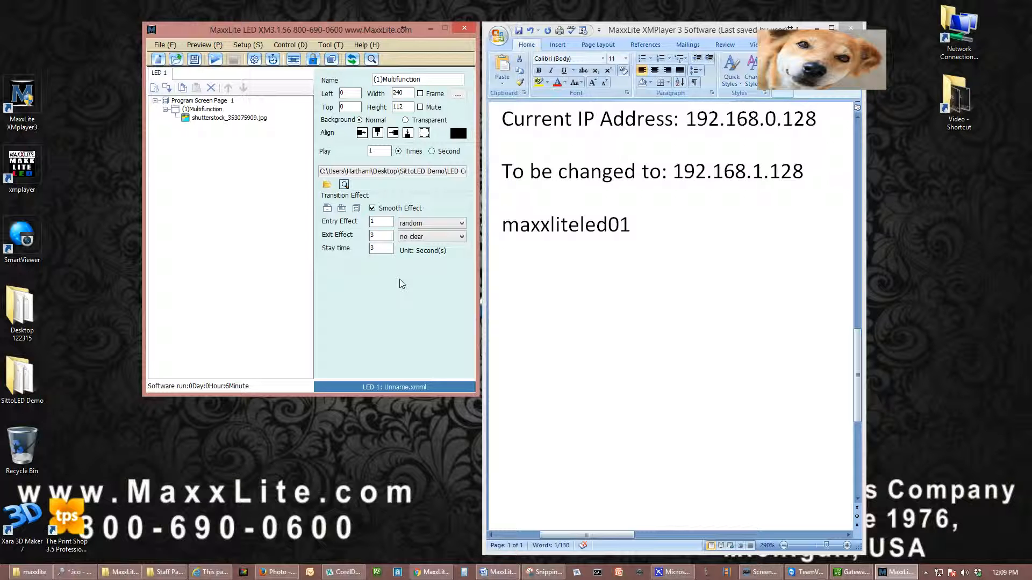